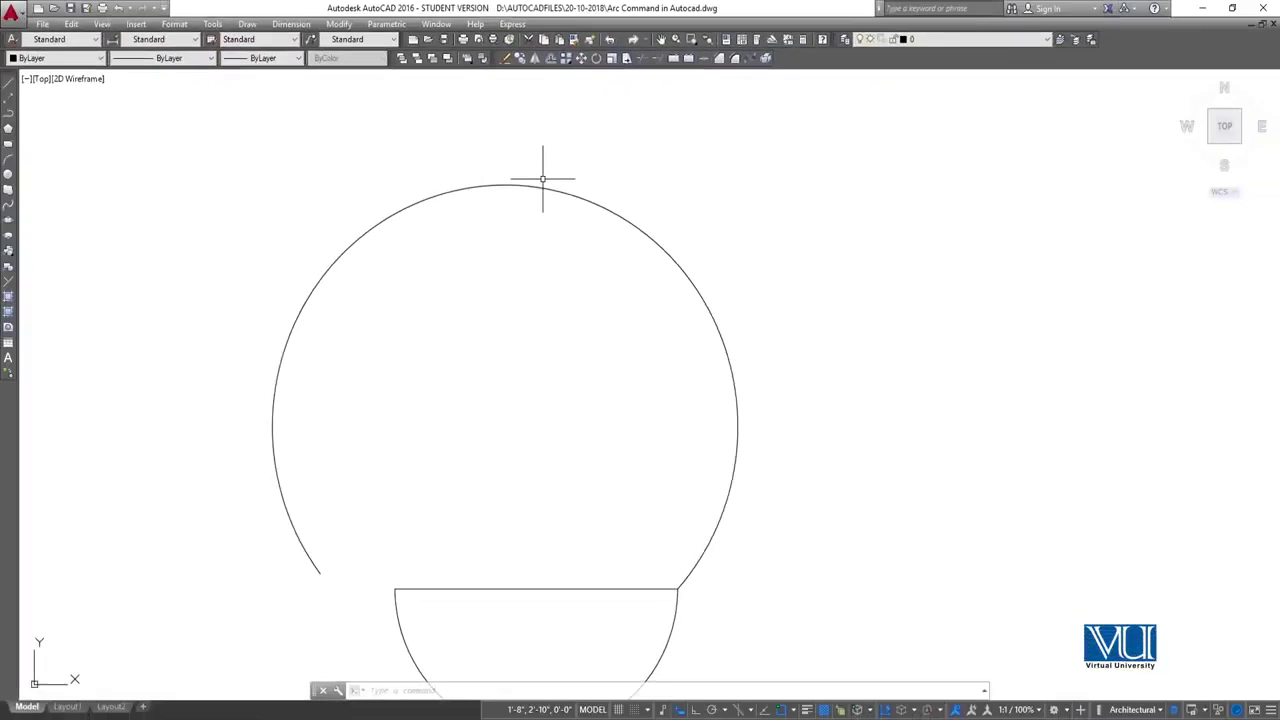
pyautogui.scroll(-2, 543, 180)
pyautogui.scroll(-2, 517, 274)
pyautogui.scroll(3, 517, 274)
pyautogui.moveTo(517, 274)
pyautogui.mouseDown(button='middle')
pyautogui.moveTo(589, 271)
pyautogui.moveTo(564, 244)
pyautogui.moveTo(528, 345)
pyautogui.mouseUp(button='middle')
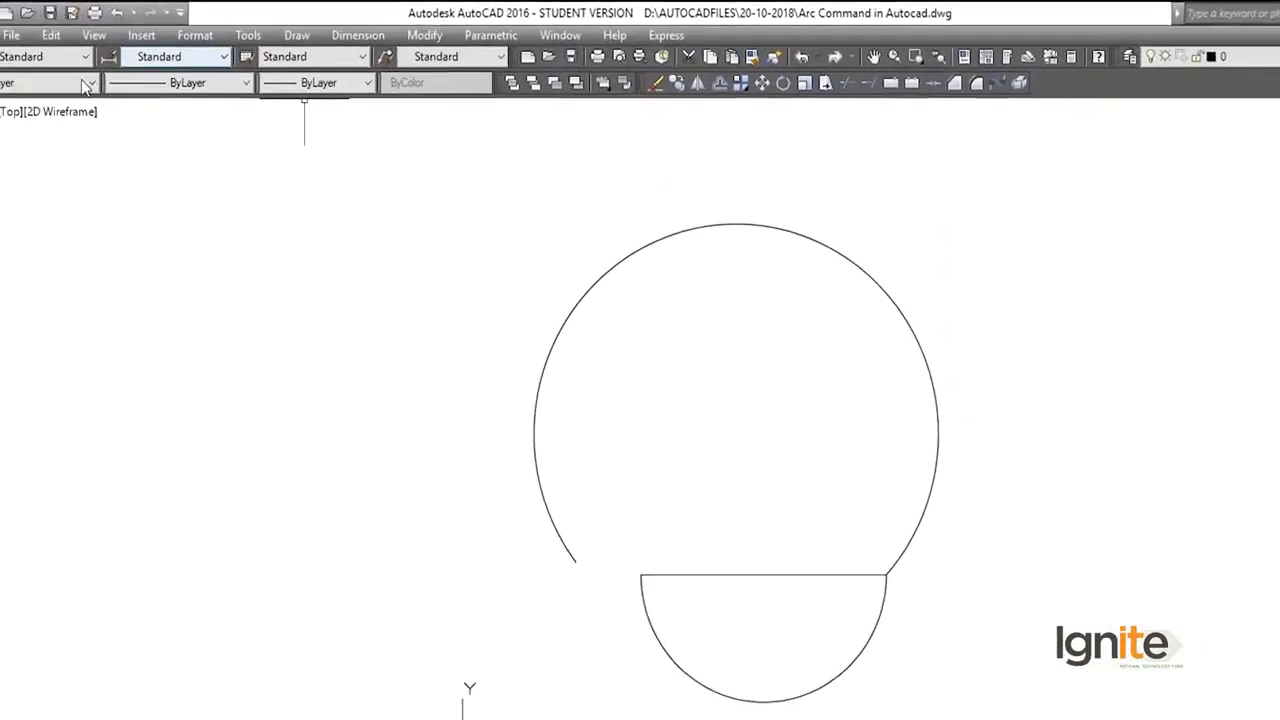
# Step: Turn off the UCS coordinate-axis icon from View > Display
pyautogui.click(102, 23)
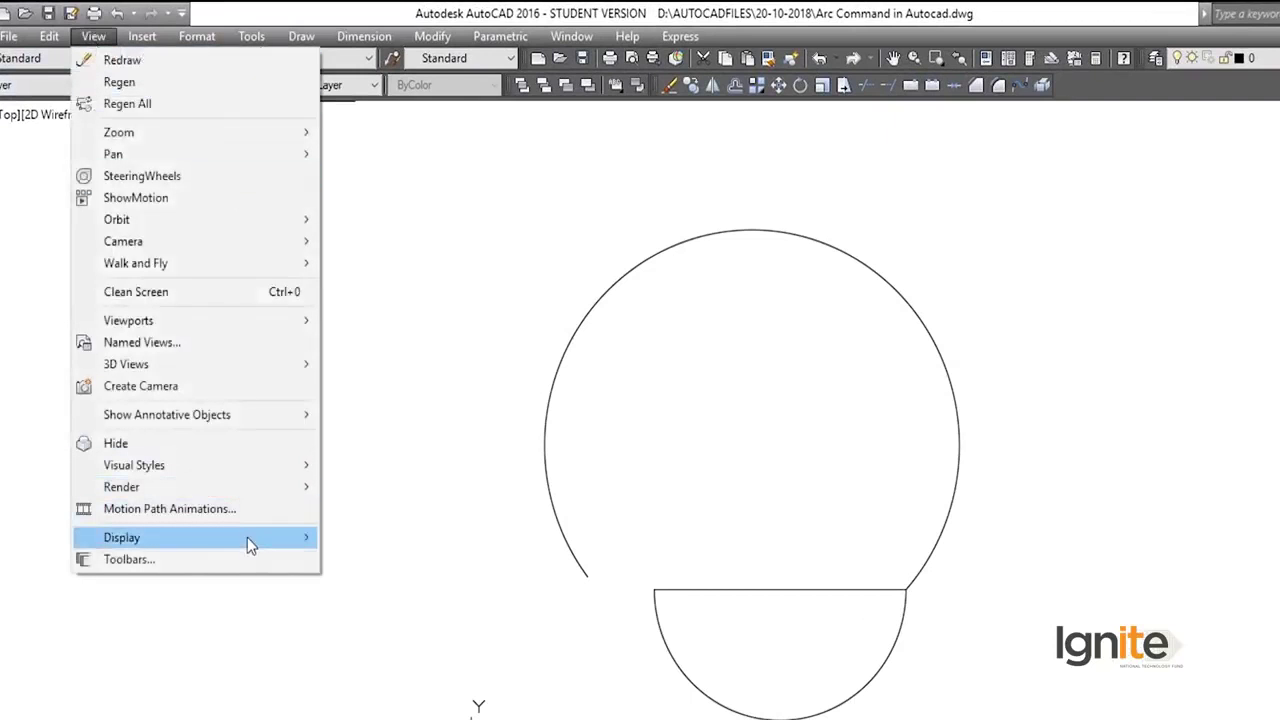
pyautogui.moveTo(122, 537)
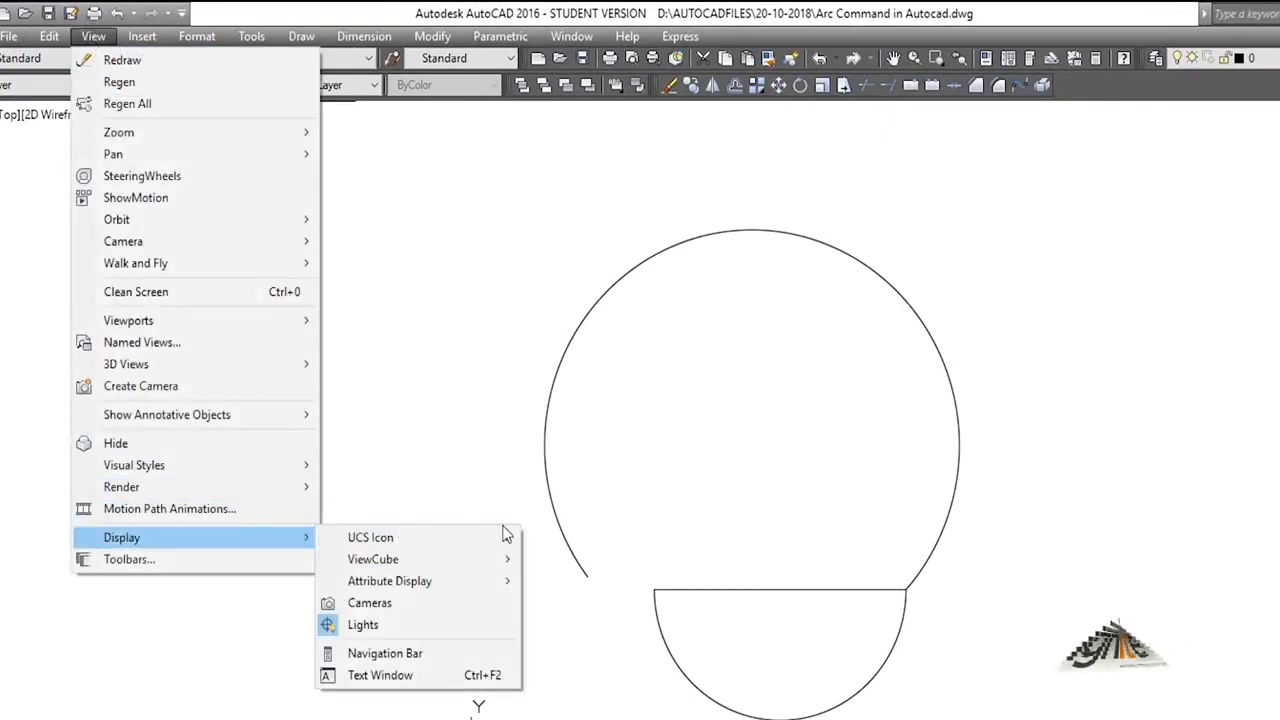
pyautogui.moveTo(370, 537)
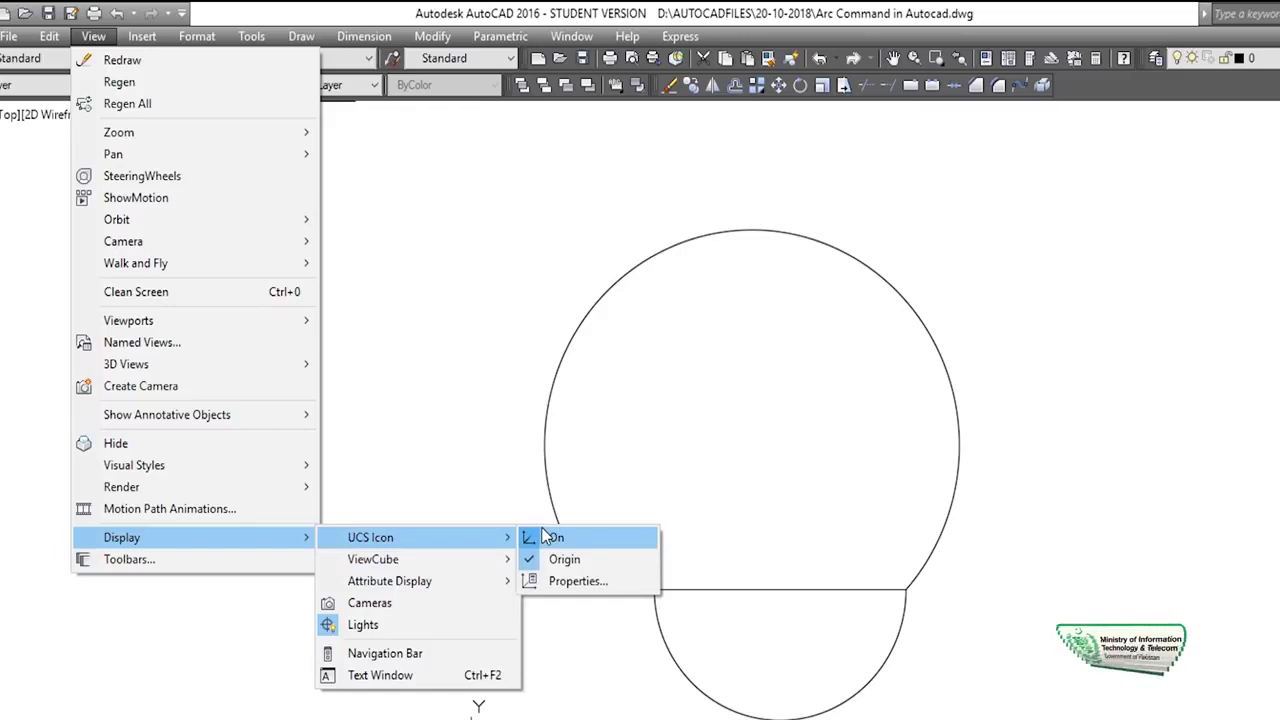
pyautogui.click(544, 537)
pyautogui.moveTo(763, 443); pyautogui.dragTo(572, 417, button='middle')
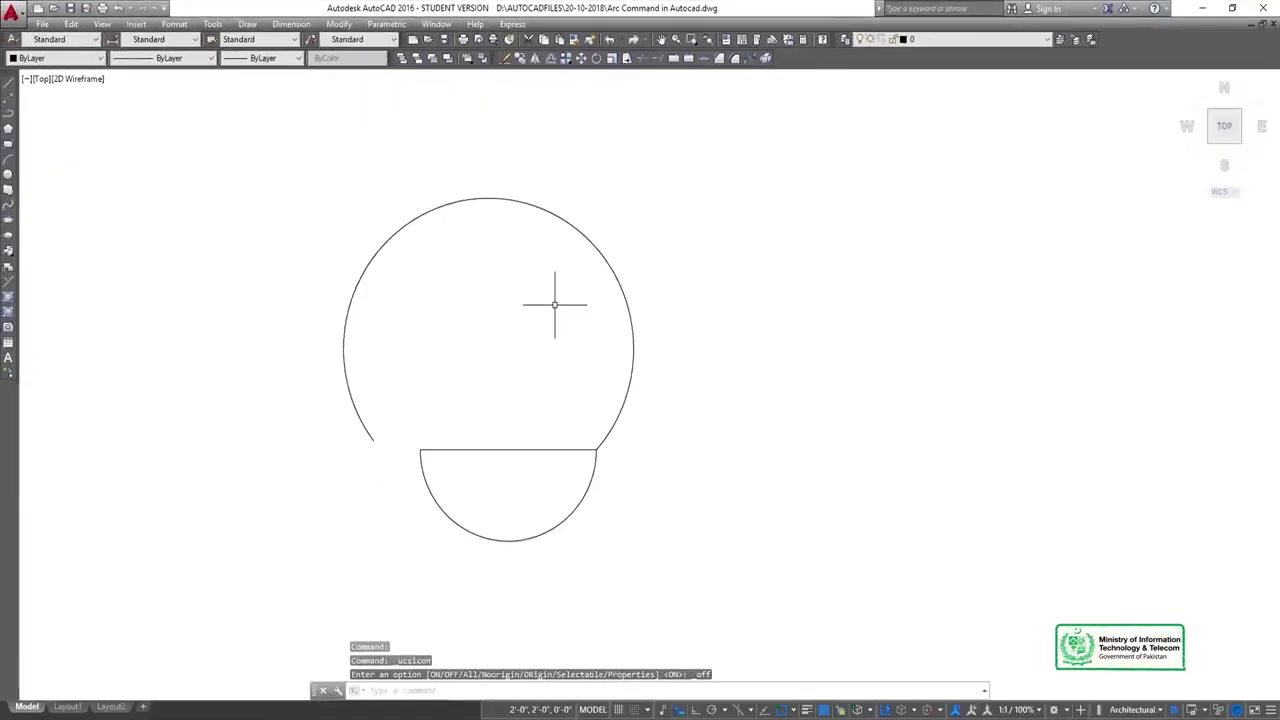
pyautogui.moveTo(523, 306); pyautogui.dragTo(569, 277, button='middle')
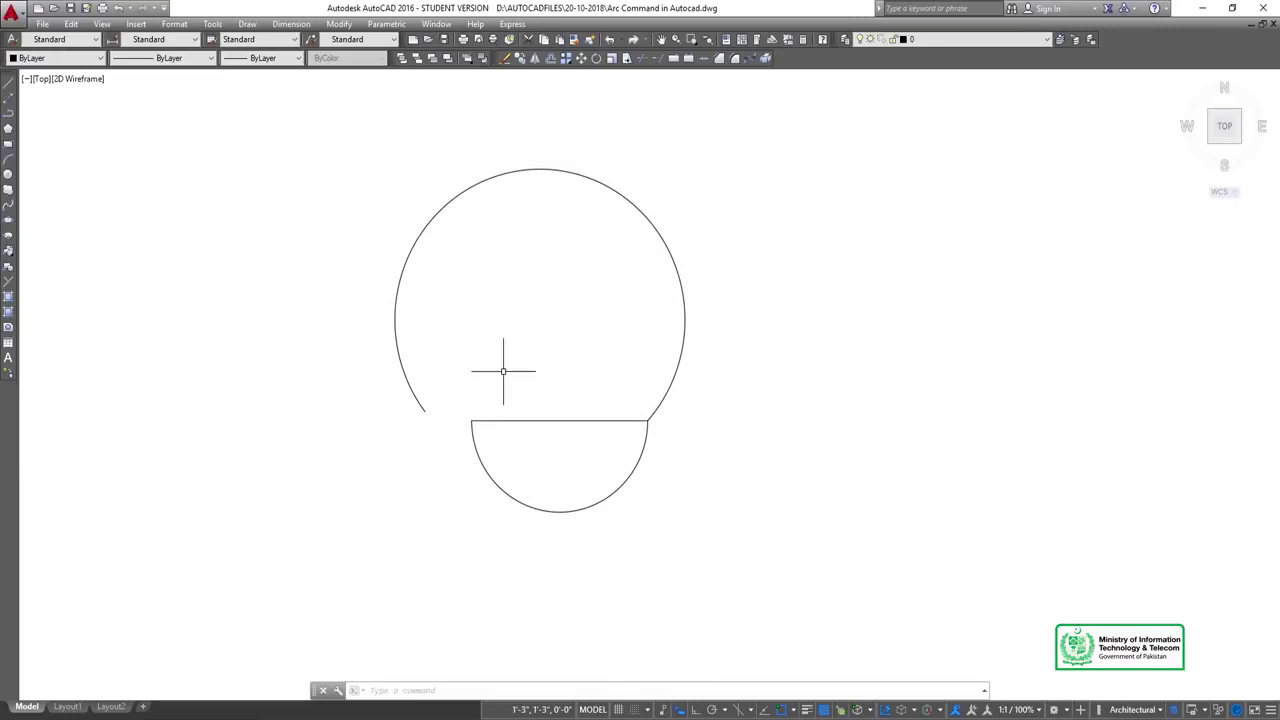
# Step: Crossing-select and delete the large arc and the lower half-circle arc, then zoom in
pyautogui.click(721, 115)
pyautogui.click(645, 240)
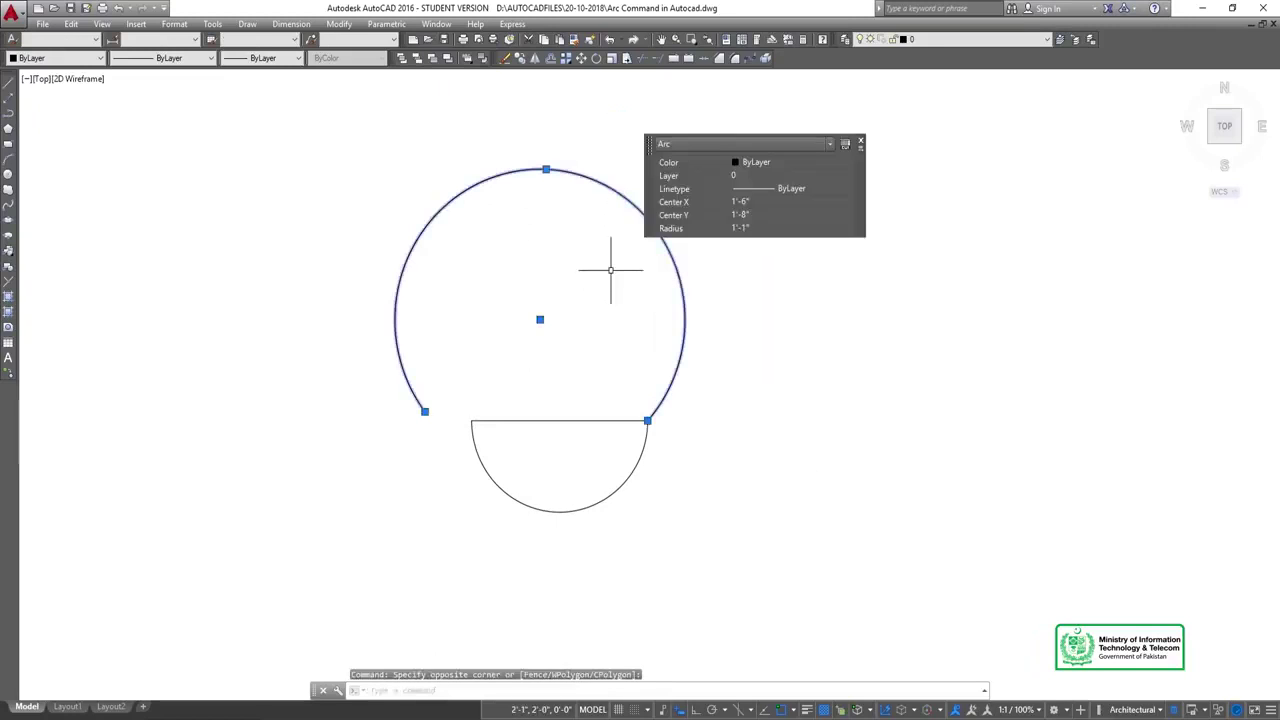
pyautogui.press('Delete')
pyautogui.click(558, 490)
pyautogui.click(500, 540)
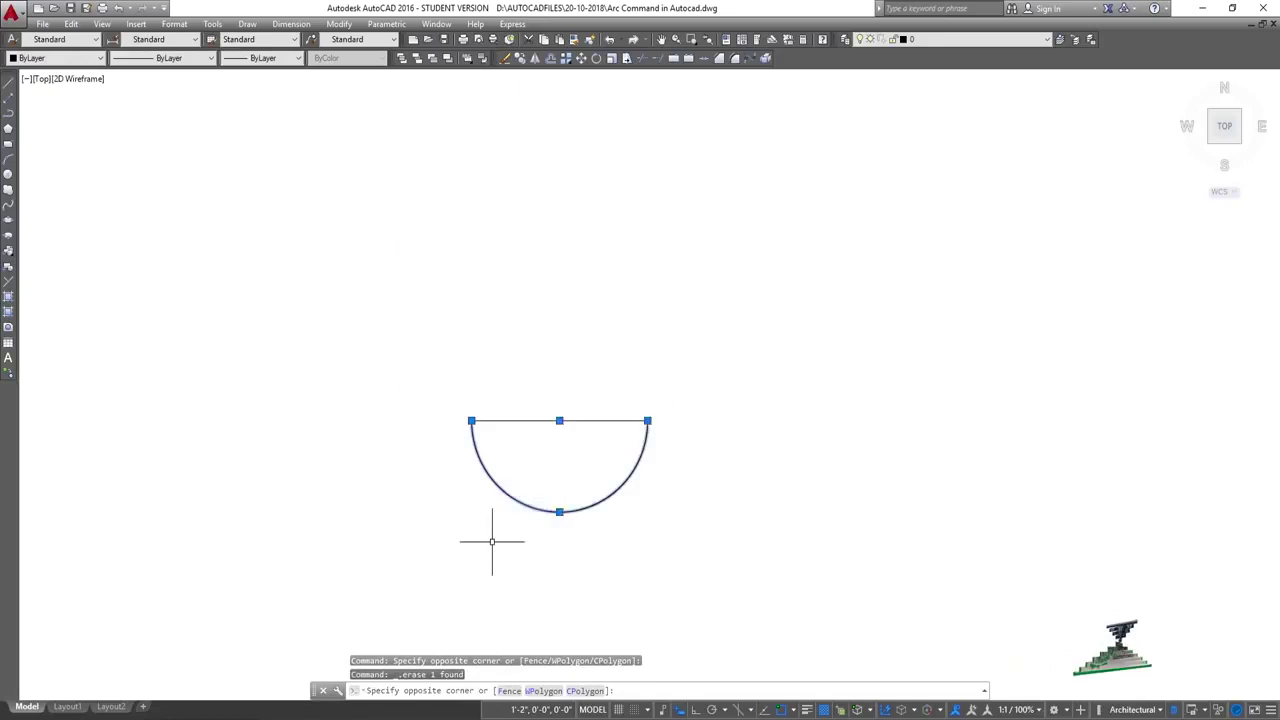
pyautogui.press('Delete')
pyautogui.scroll(4, 562, 421)
pyautogui.scroll(2, 562, 421)
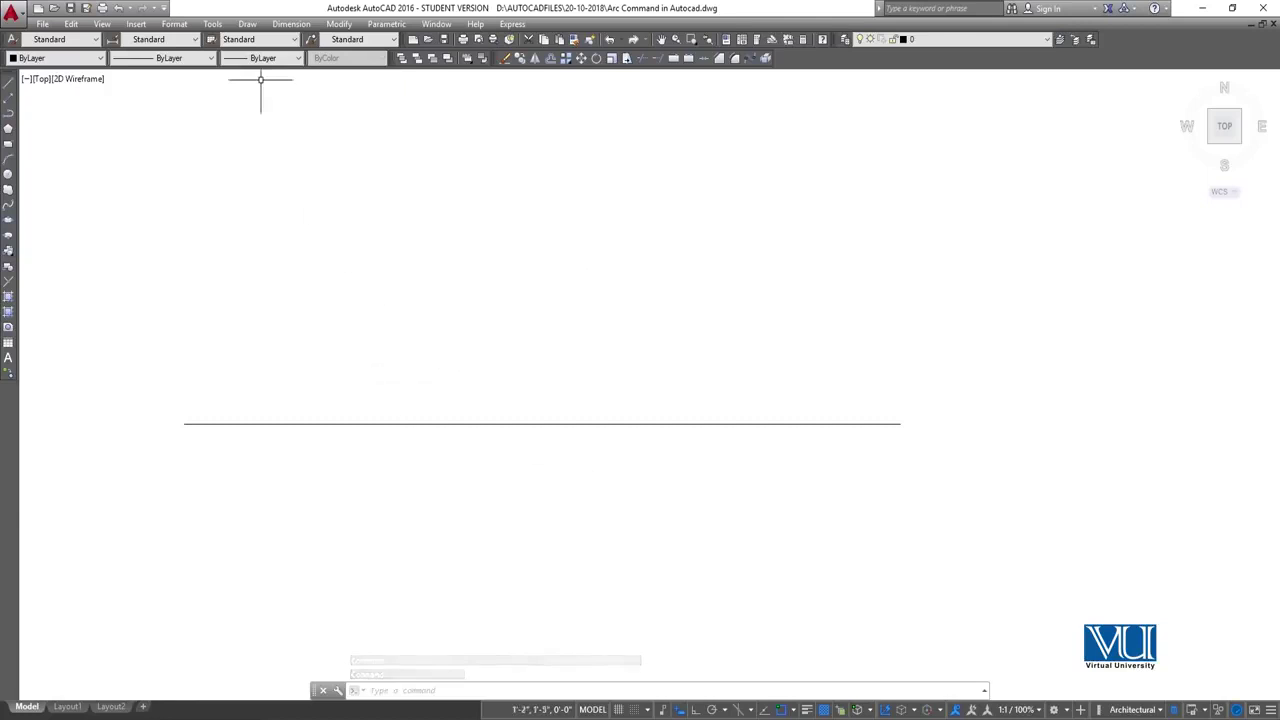
pyautogui.click(248, 25)
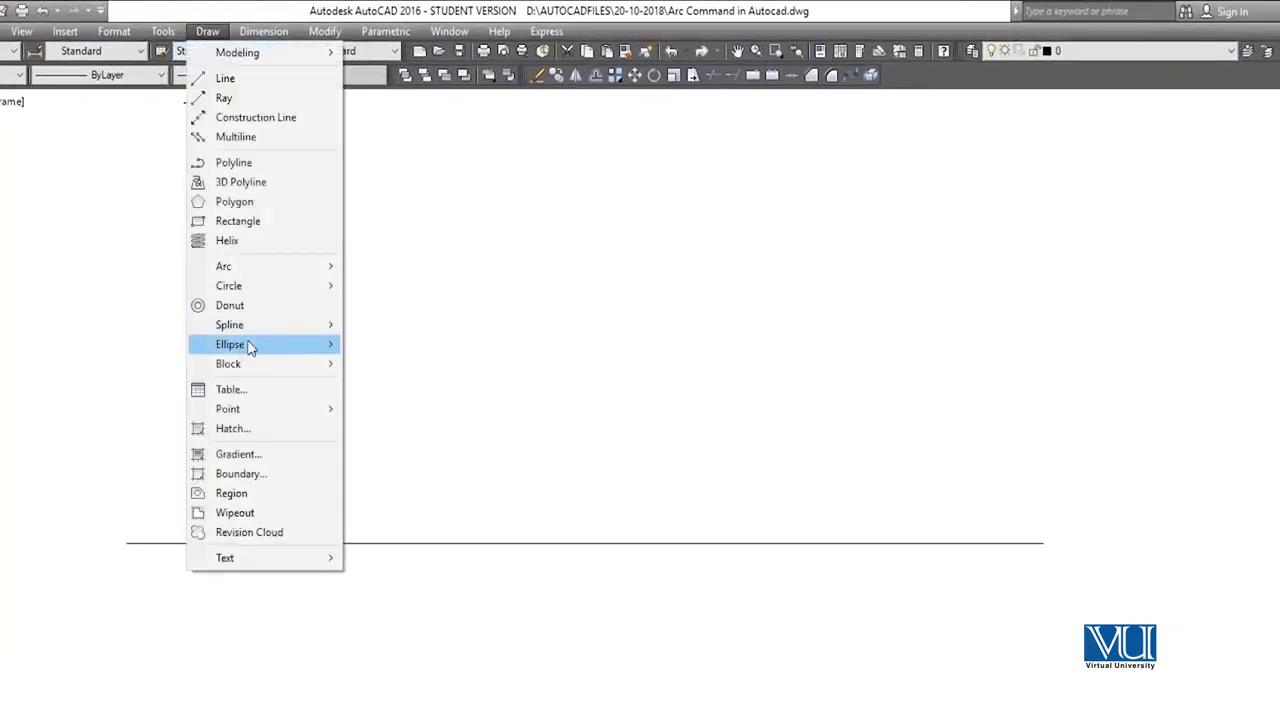
pyautogui.moveTo(223, 266)
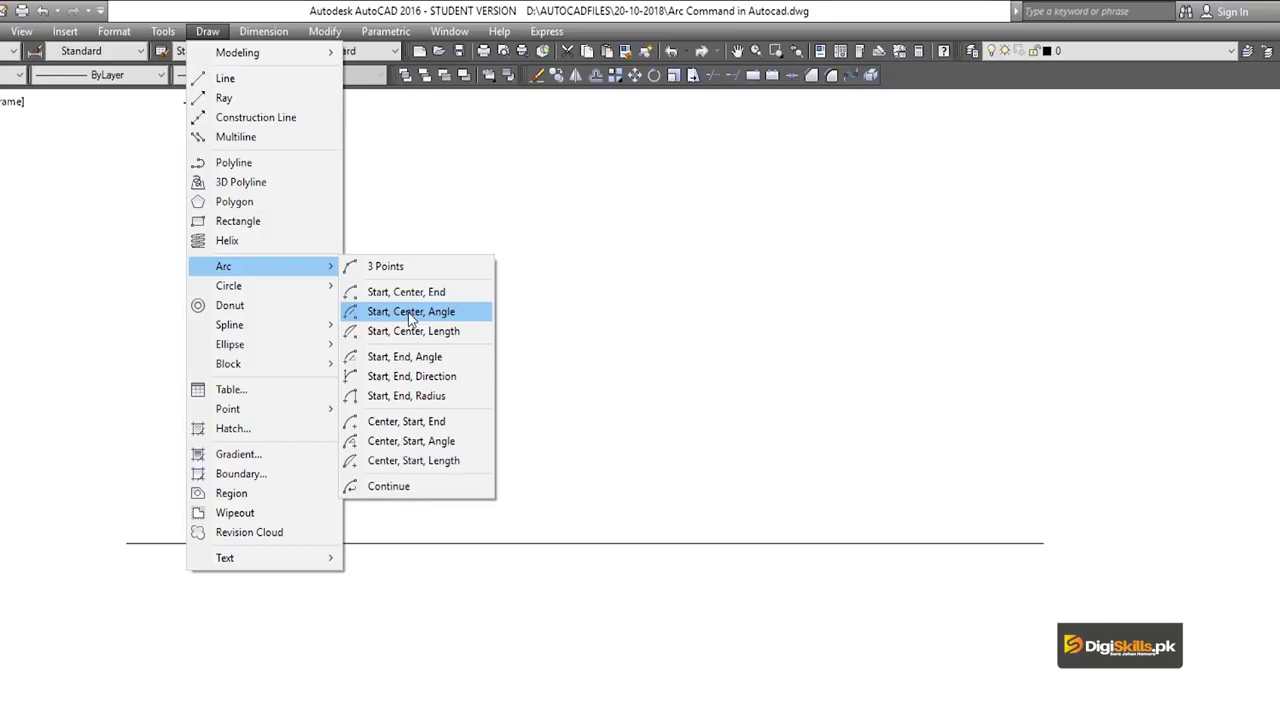
pyautogui.click(410, 318)
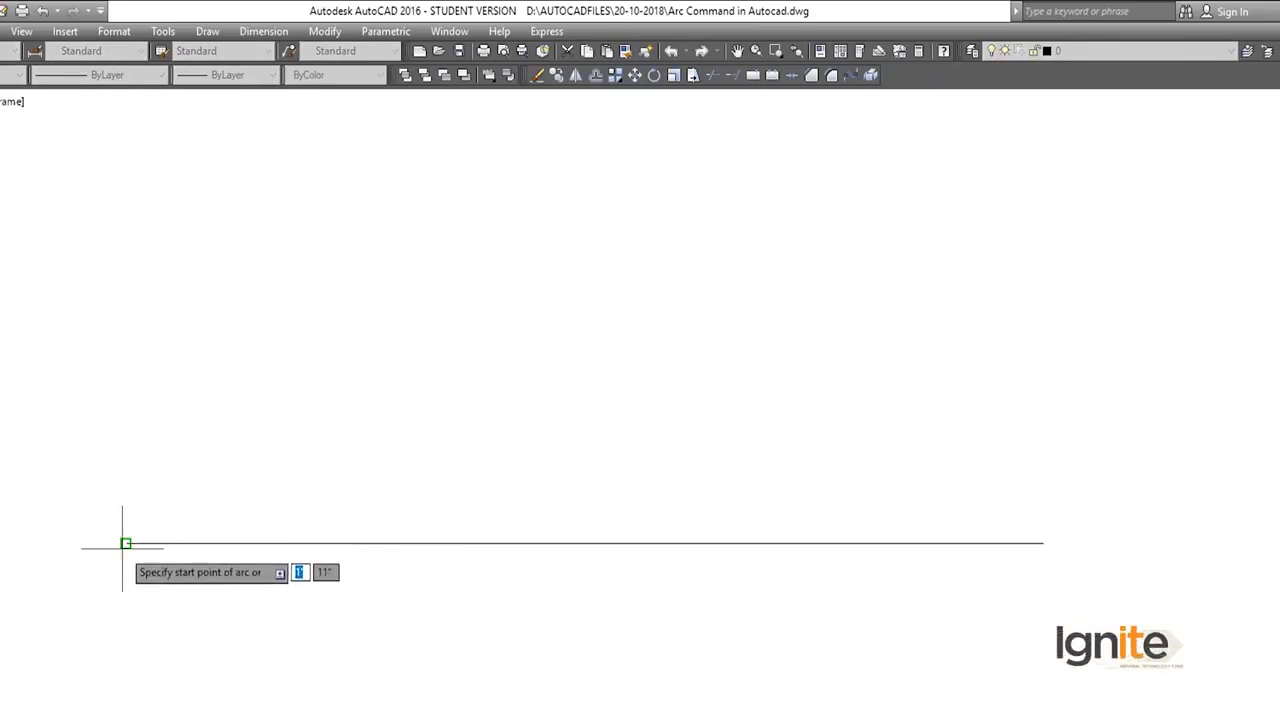
pyautogui.click(126, 542)
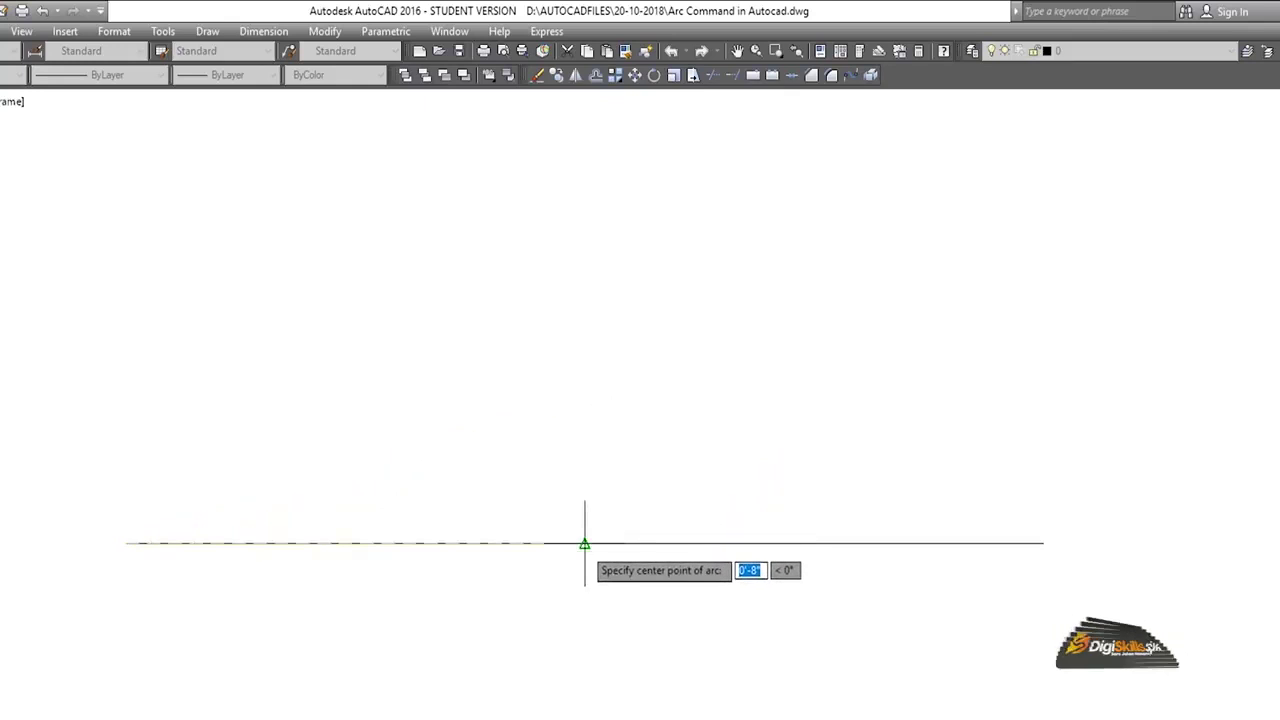
pyautogui.click(585, 543)
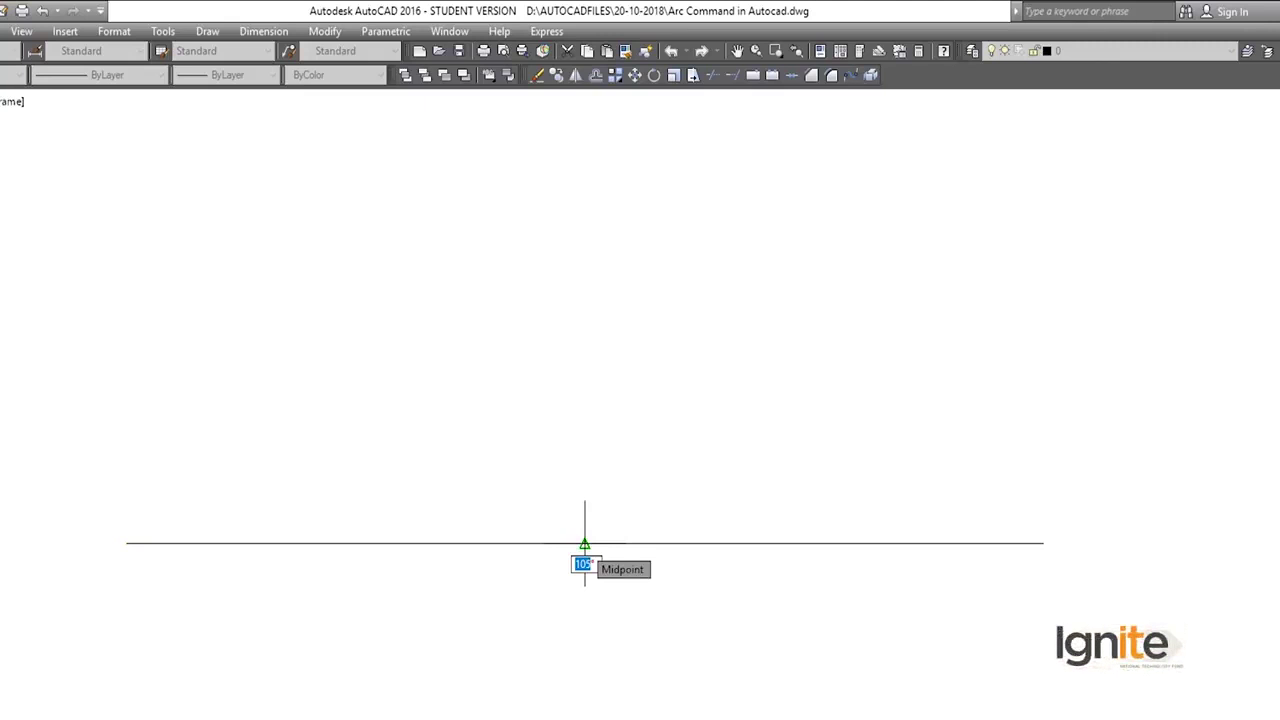
pyautogui.write('0')
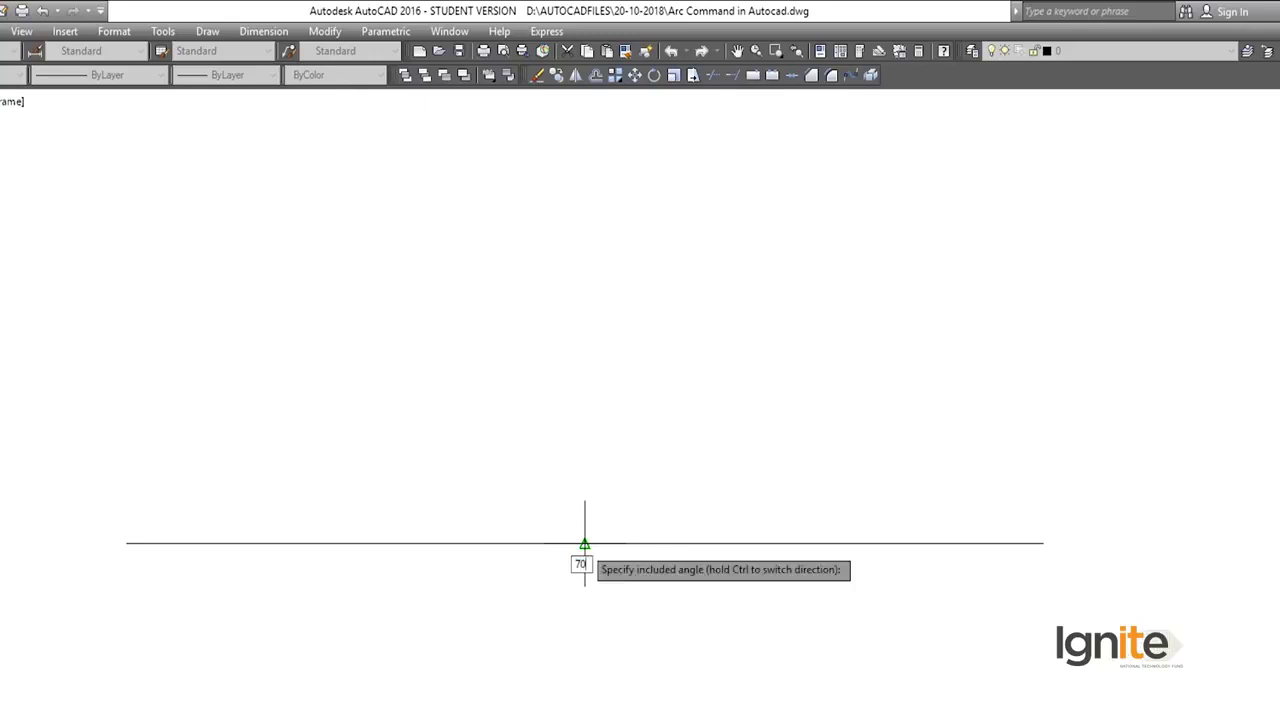
pyautogui.press('Return')
pyautogui.scroll(2, 584, 545)
pyautogui.scroll(-2, 583, 543)
pyautogui.scroll(-3, 583, 543)
pyautogui.moveTo(577, 536)
pyautogui.mouseDown(button='middle')
pyautogui.moveTo(547, 542)
pyautogui.moveTo(571, 523)
pyautogui.moveTo(409, 553)
pyautogui.mouseUp(button='middle')
pyautogui.scroll(2, 577, 486)
pyautogui.scroll(2, 351, 441)
pyautogui.scroll(-2, 296, 397)
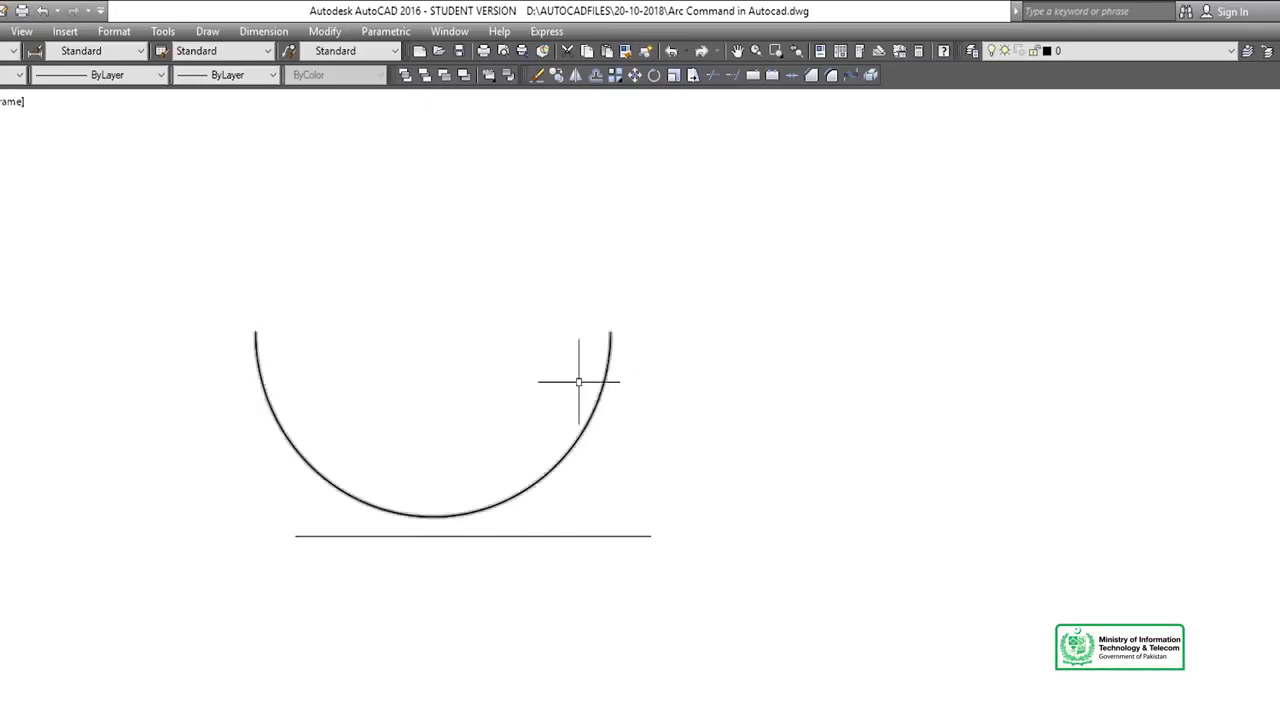
pyautogui.click(597, 427)
pyautogui.press('Delete')
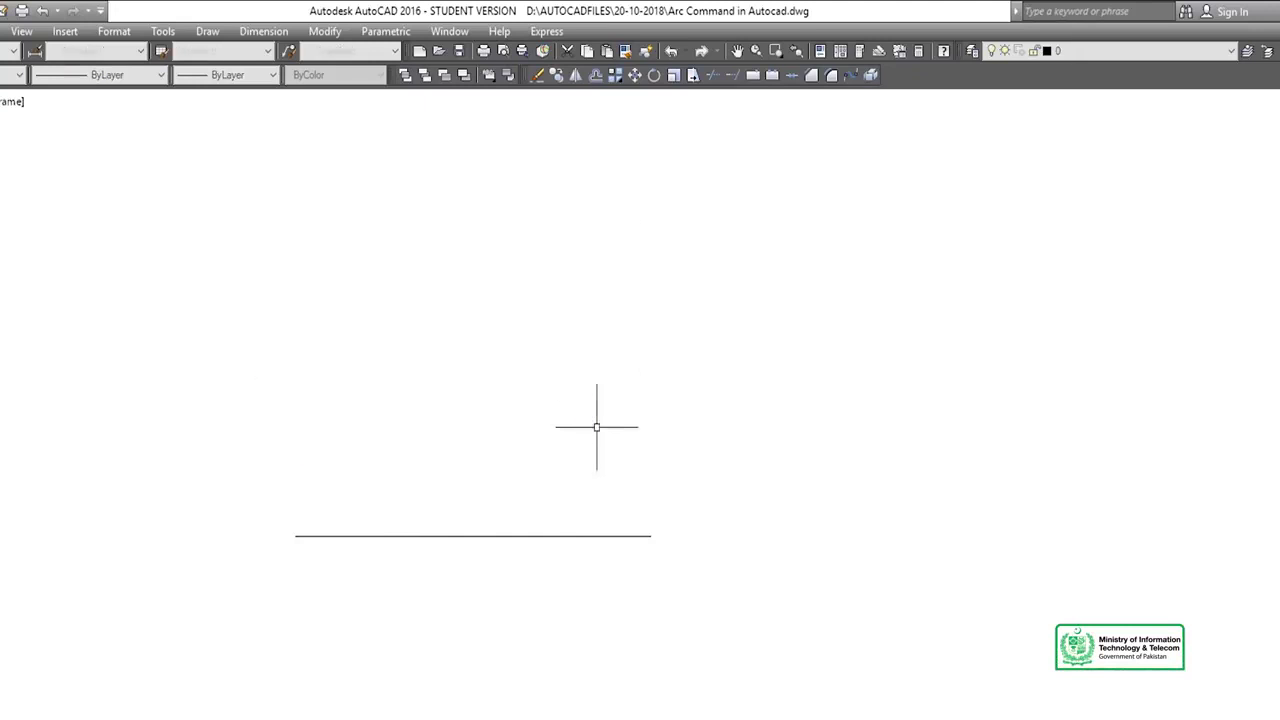
pyautogui.click(207, 31)
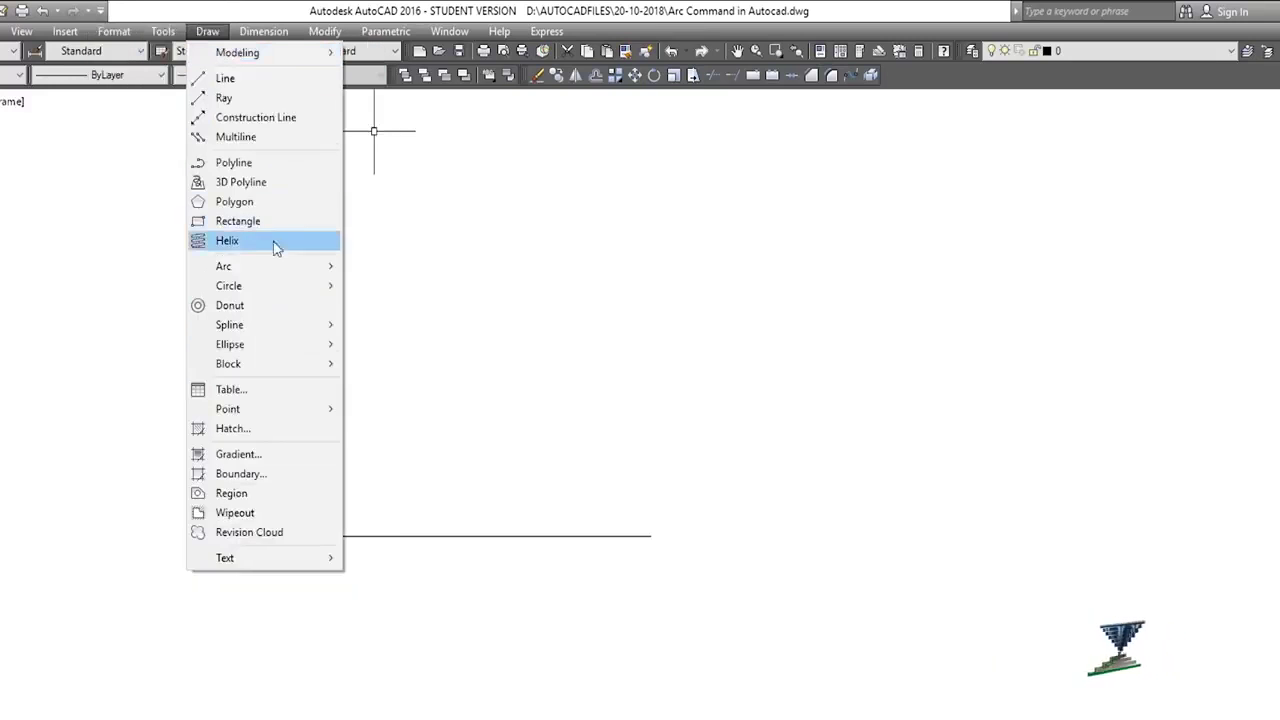
pyautogui.moveTo(224, 266)
pyautogui.click(414, 313)
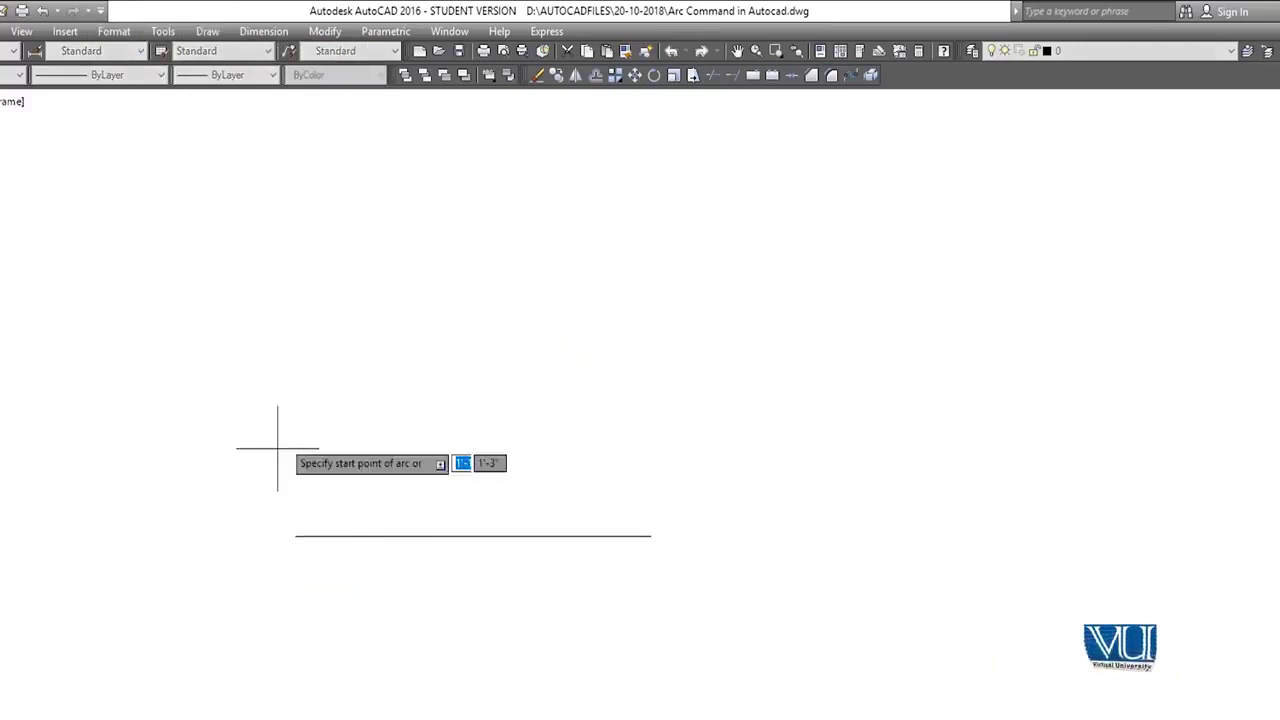
pyautogui.click(296, 536)
pyautogui.click(441, 414)
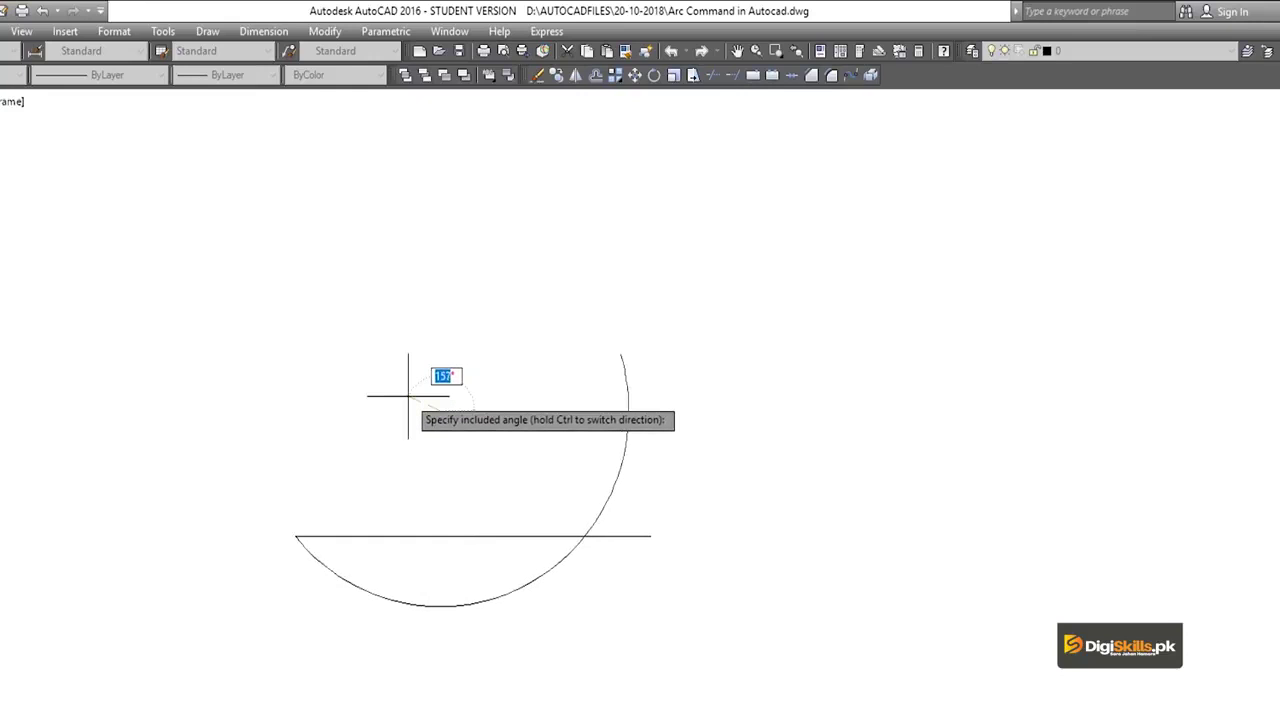
pyautogui.click(407, 397)
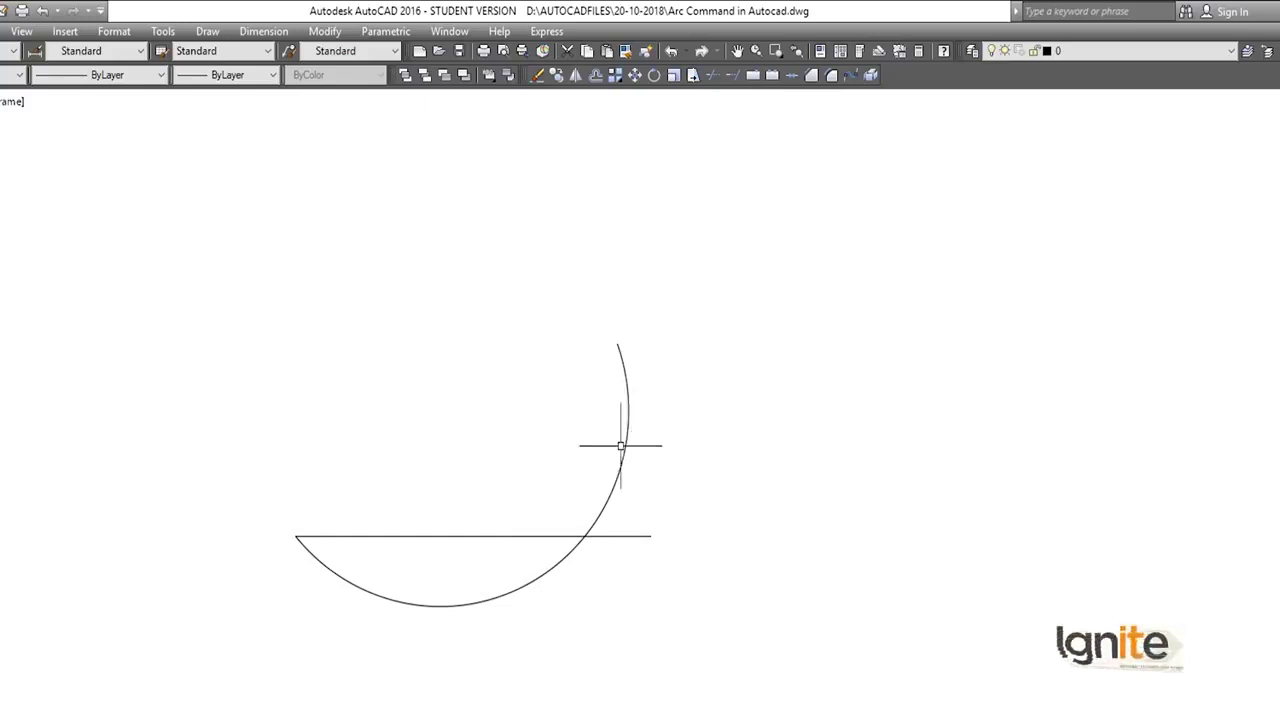
pyautogui.click(625, 441)
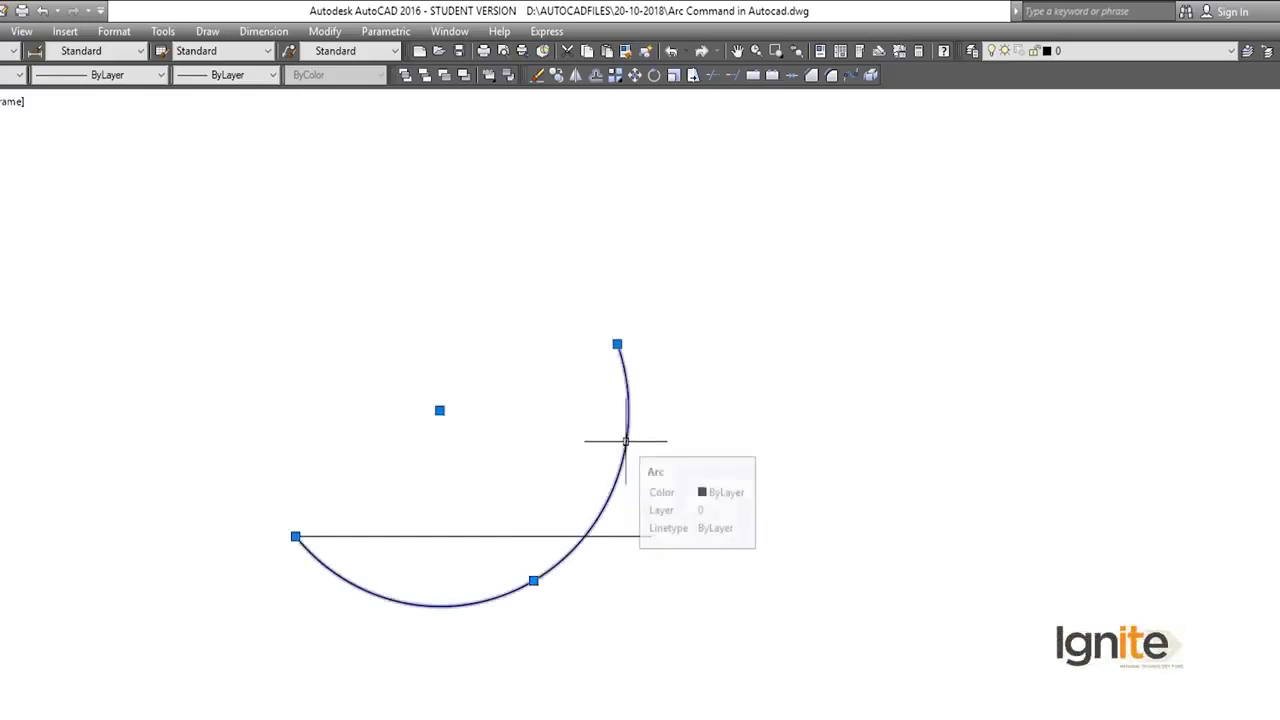
pyautogui.press('Delete')
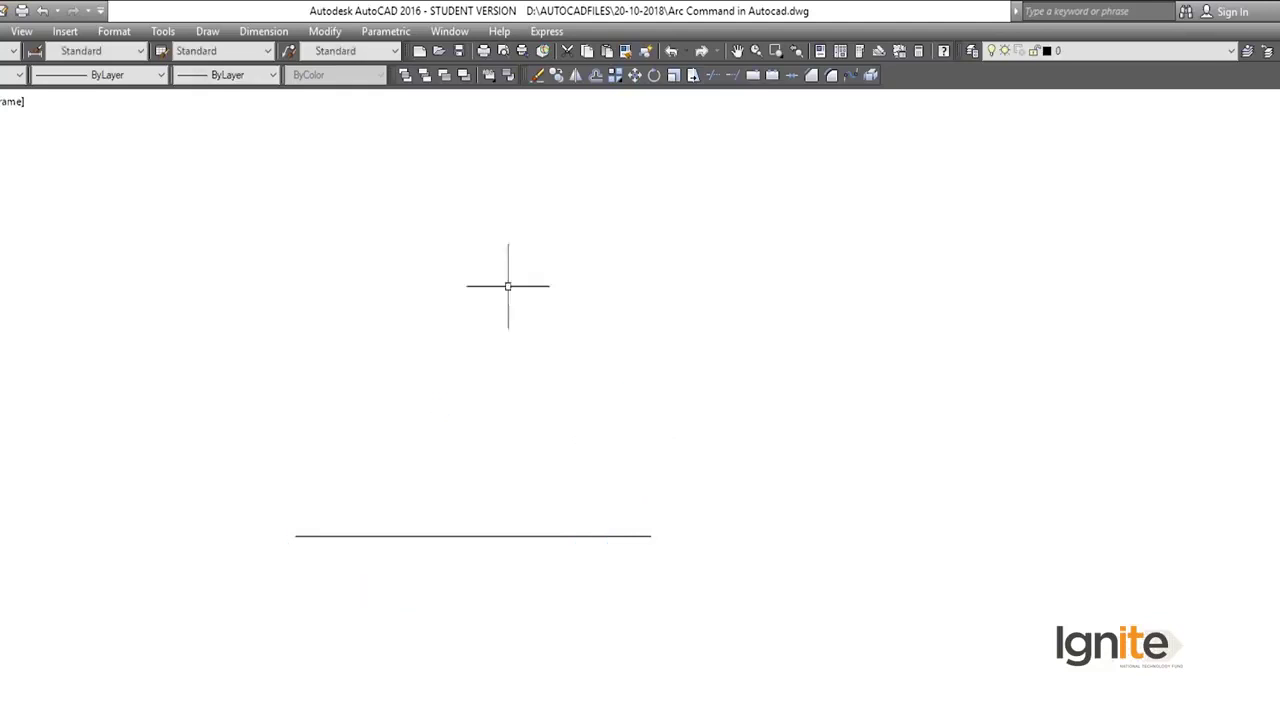
pyautogui.click(213, 50)
pyautogui.click(200, 68)
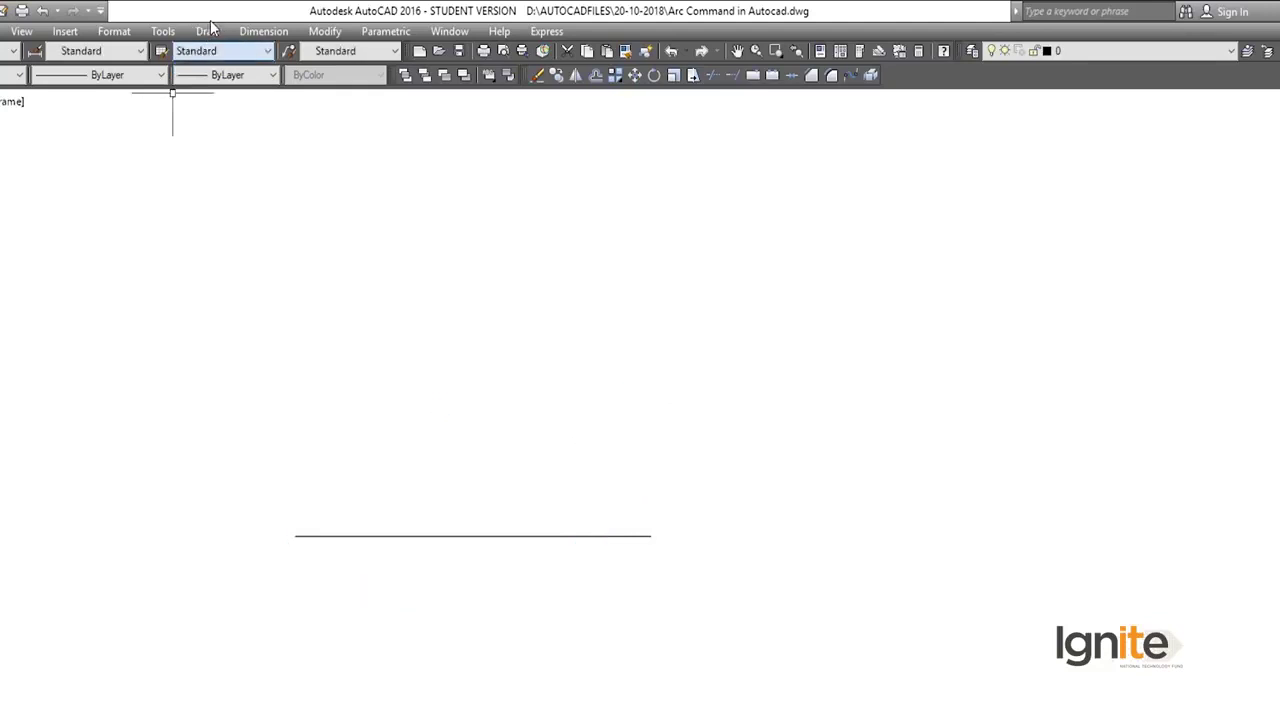
pyautogui.click(208, 33)
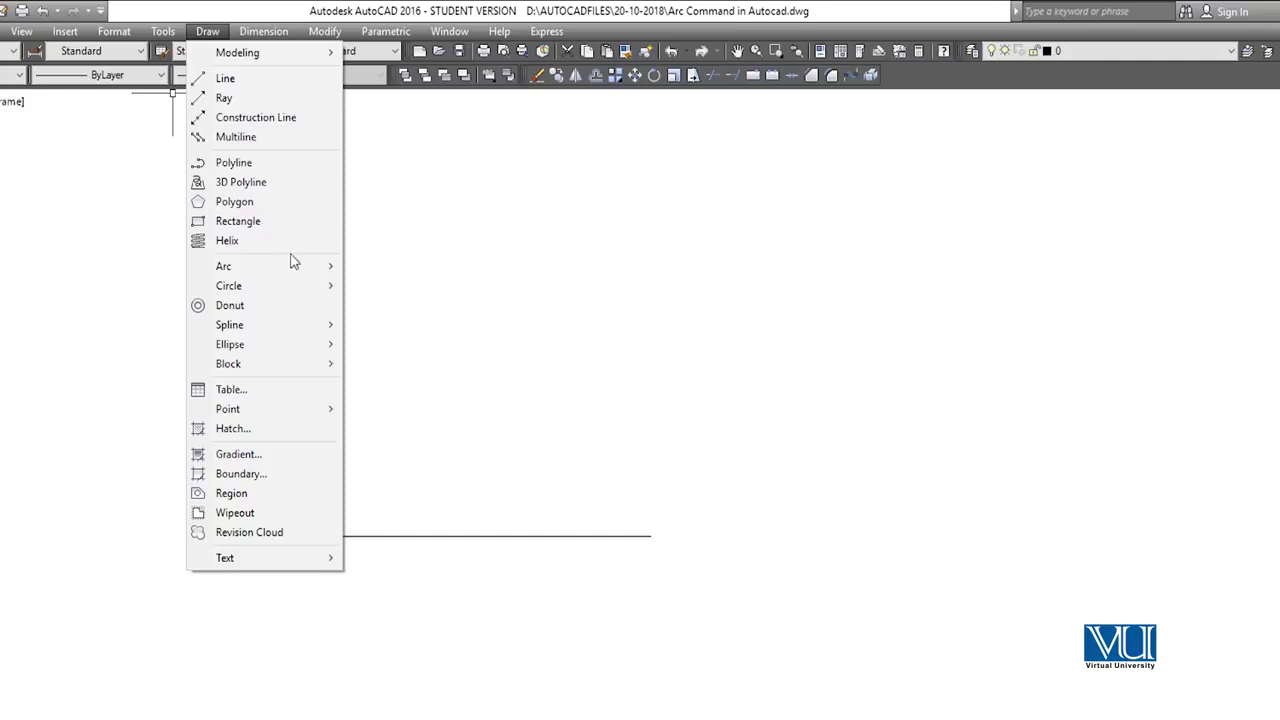
pyautogui.moveTo(223, 266)
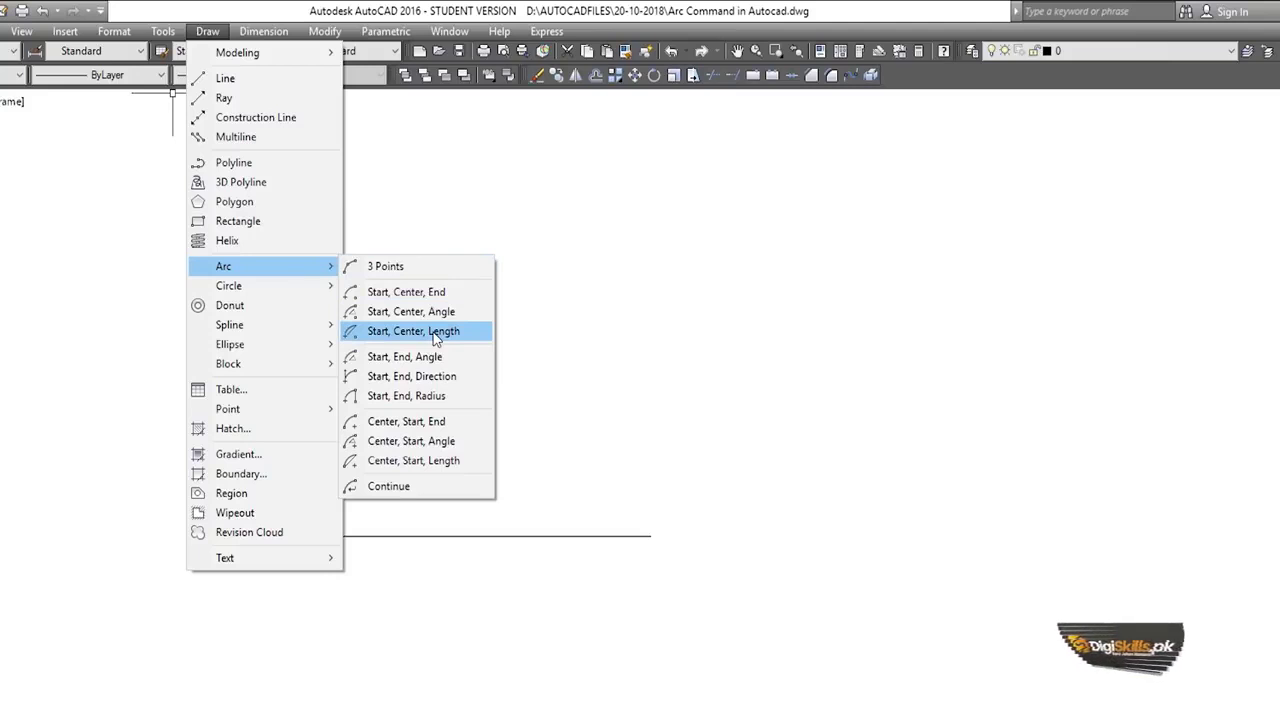
pyautogui.click(435, 340)
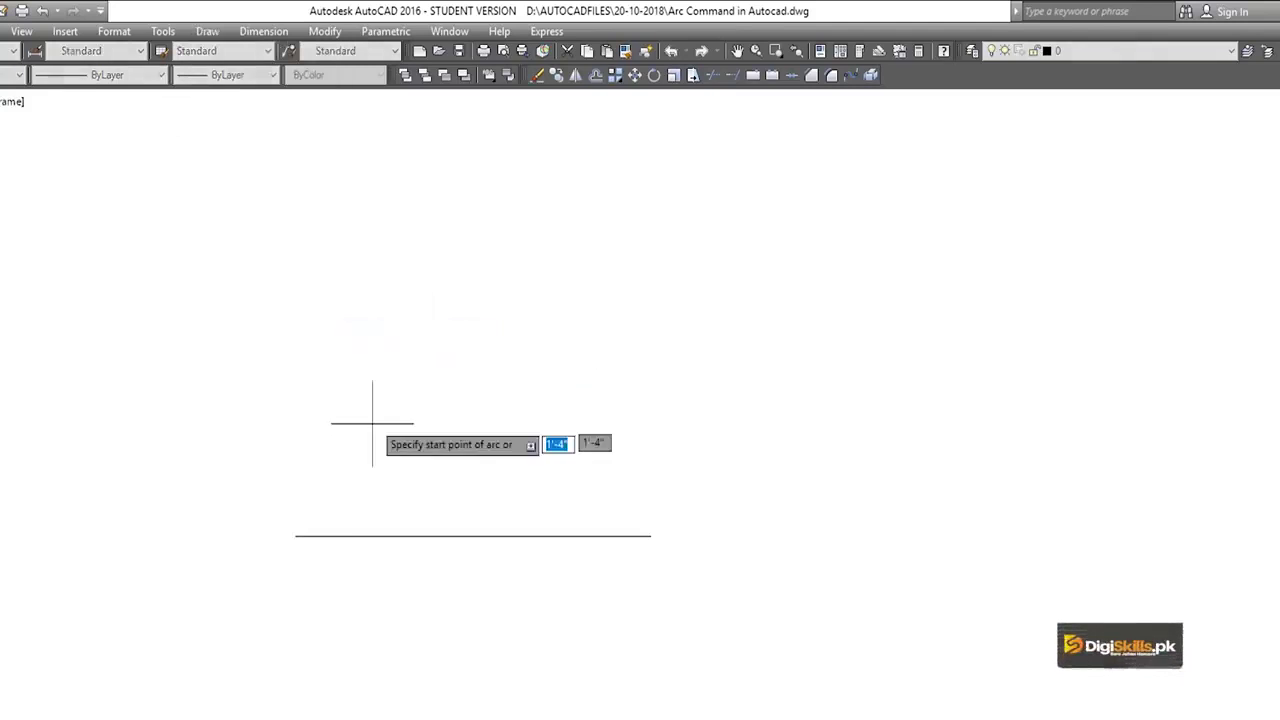
pyautogui.click(295, 536)
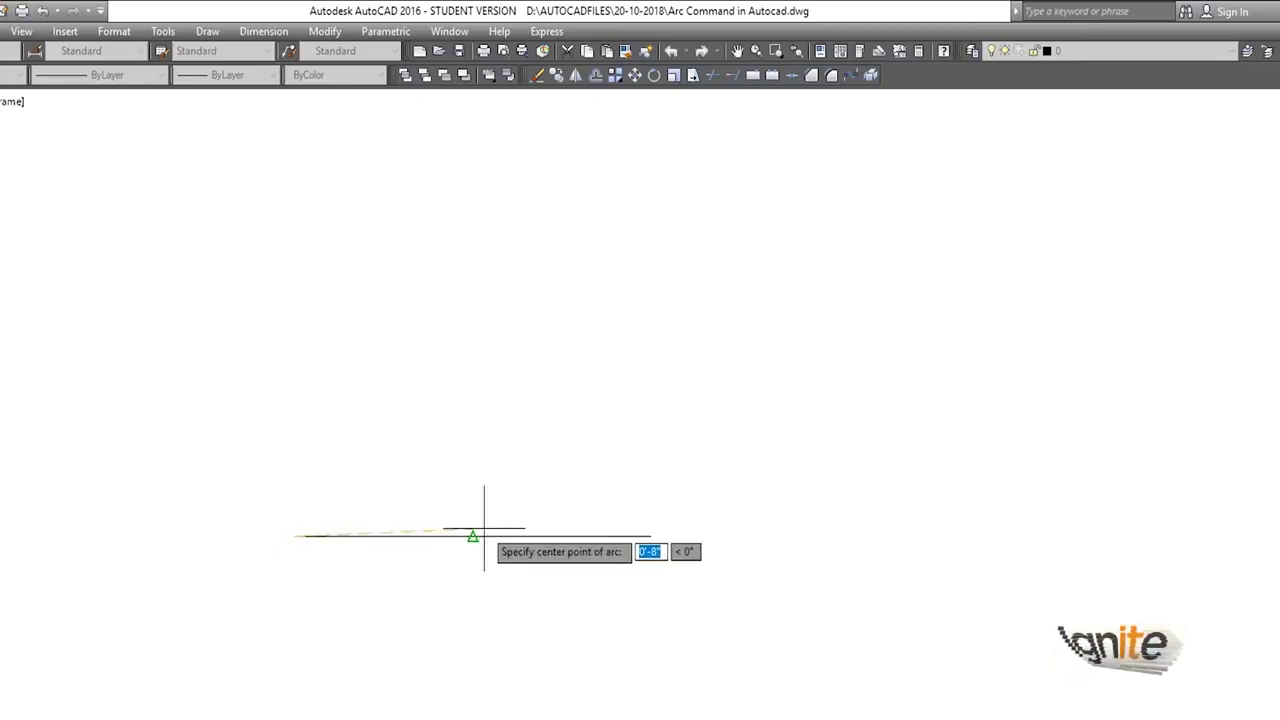
pyautogui.click(473, 537)
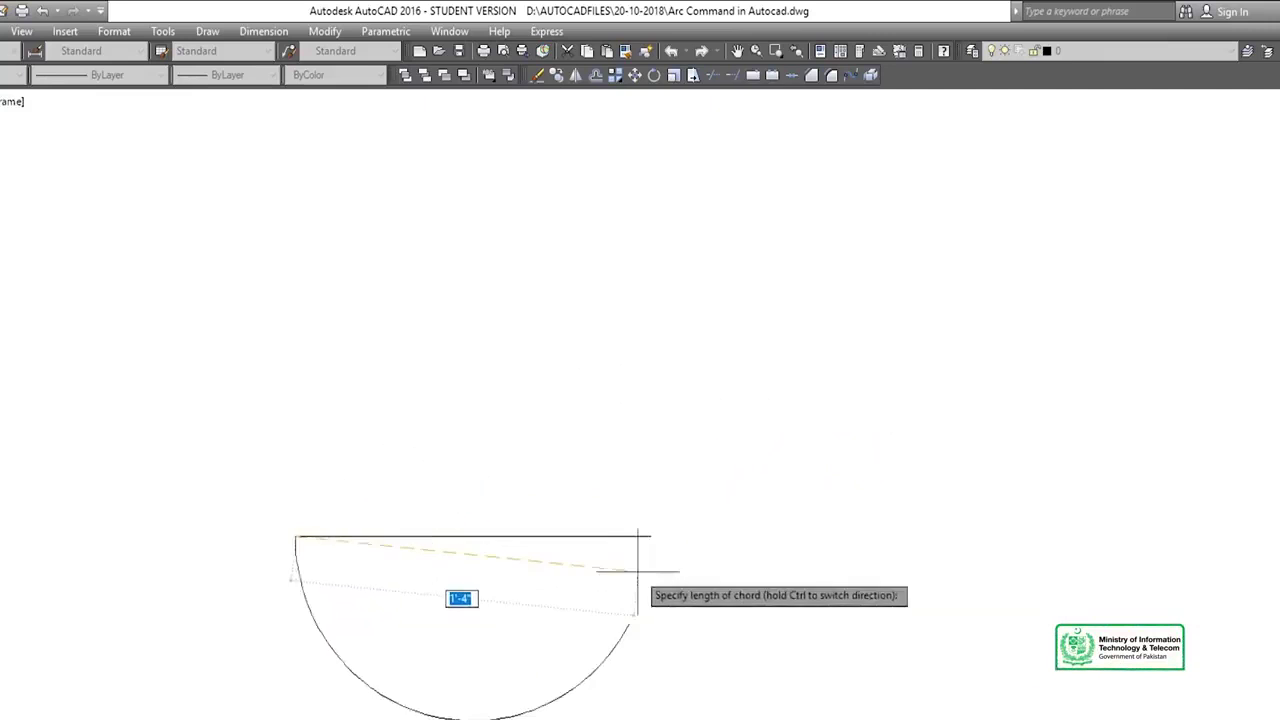
pyautogui.click(637, 571)
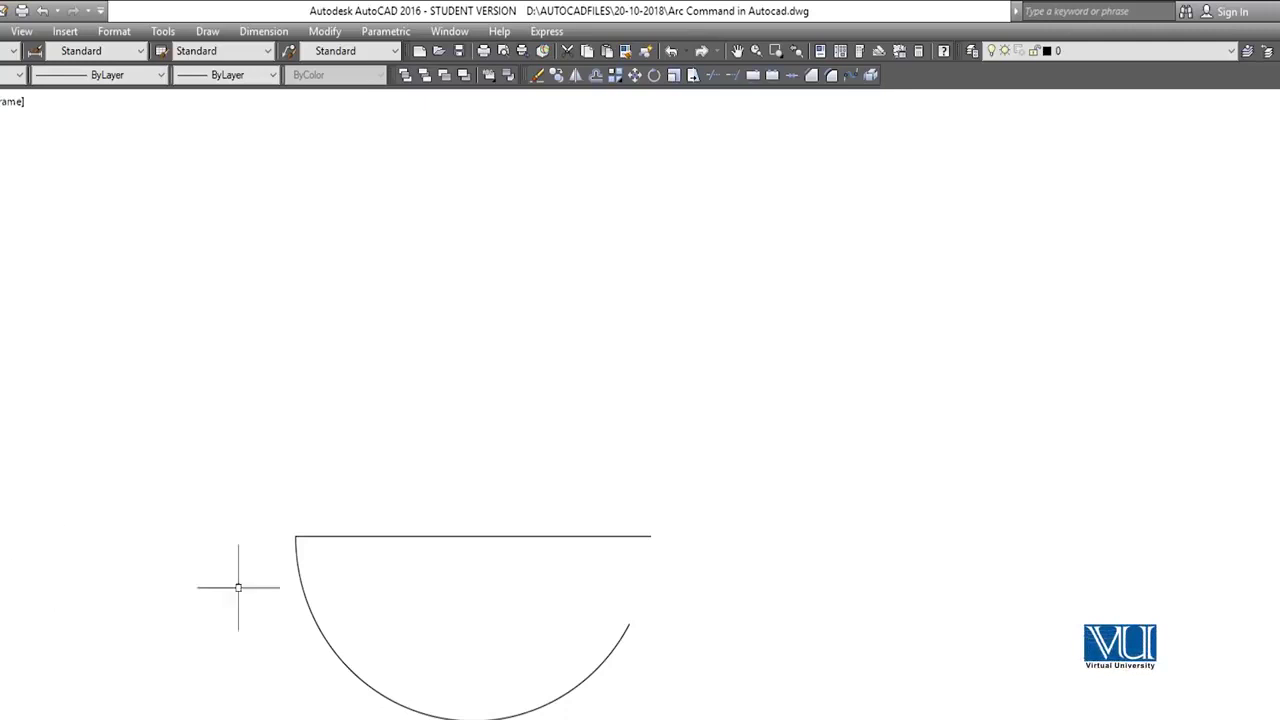
pyautogui.click(385, 595)
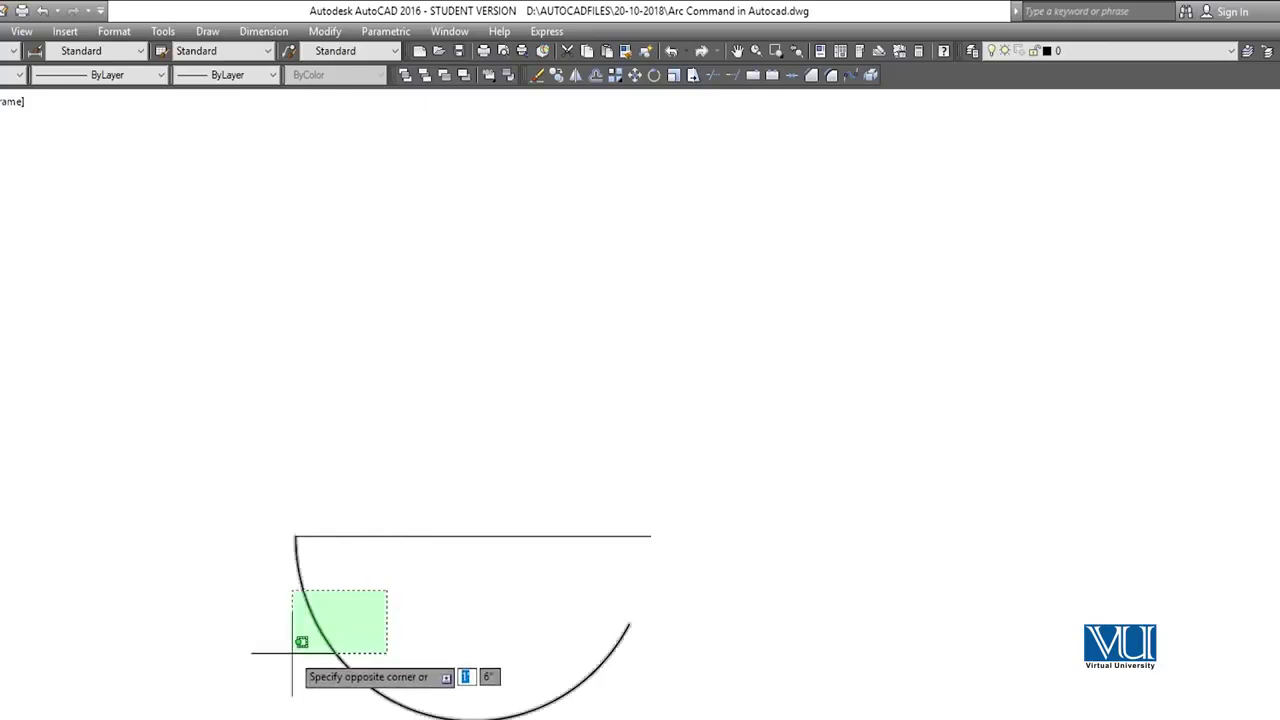
pyautogui.click(292, 653)
pyautogui.press('Delete')
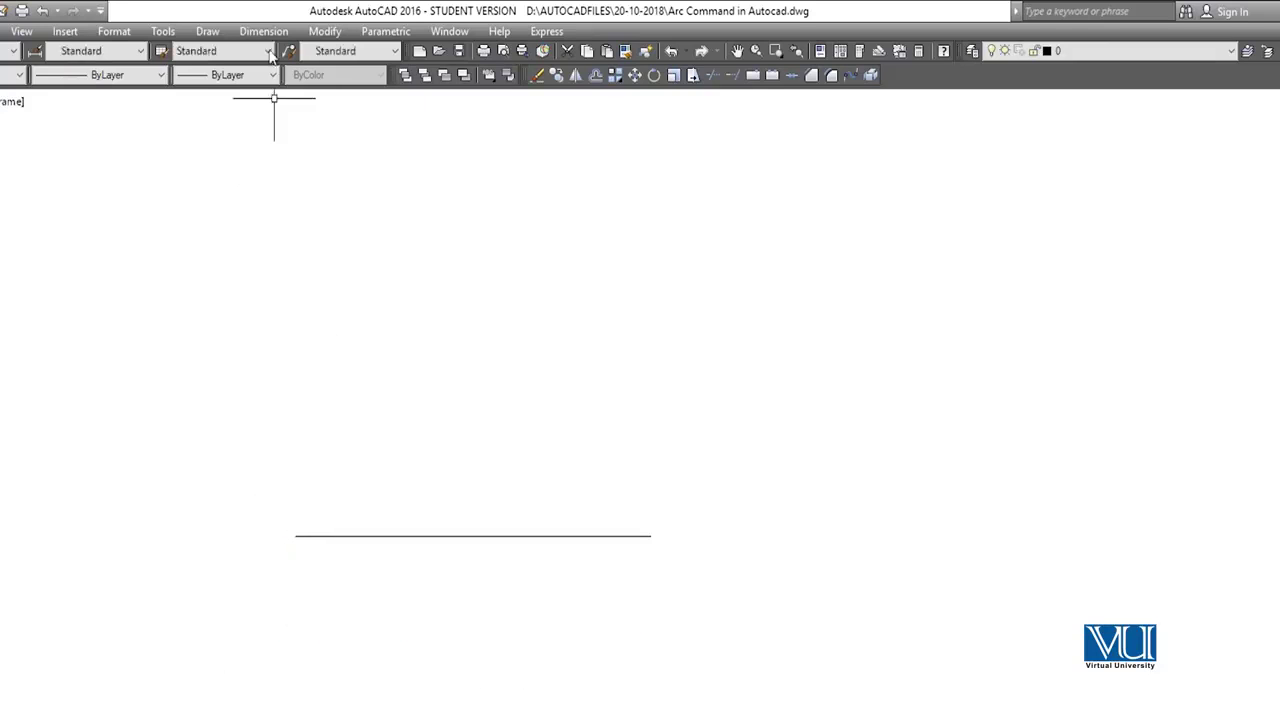
# Step: Draw a Start, End, Angle arc between the line's ends with a 50° included angle
pyautogui.click(207, 31)
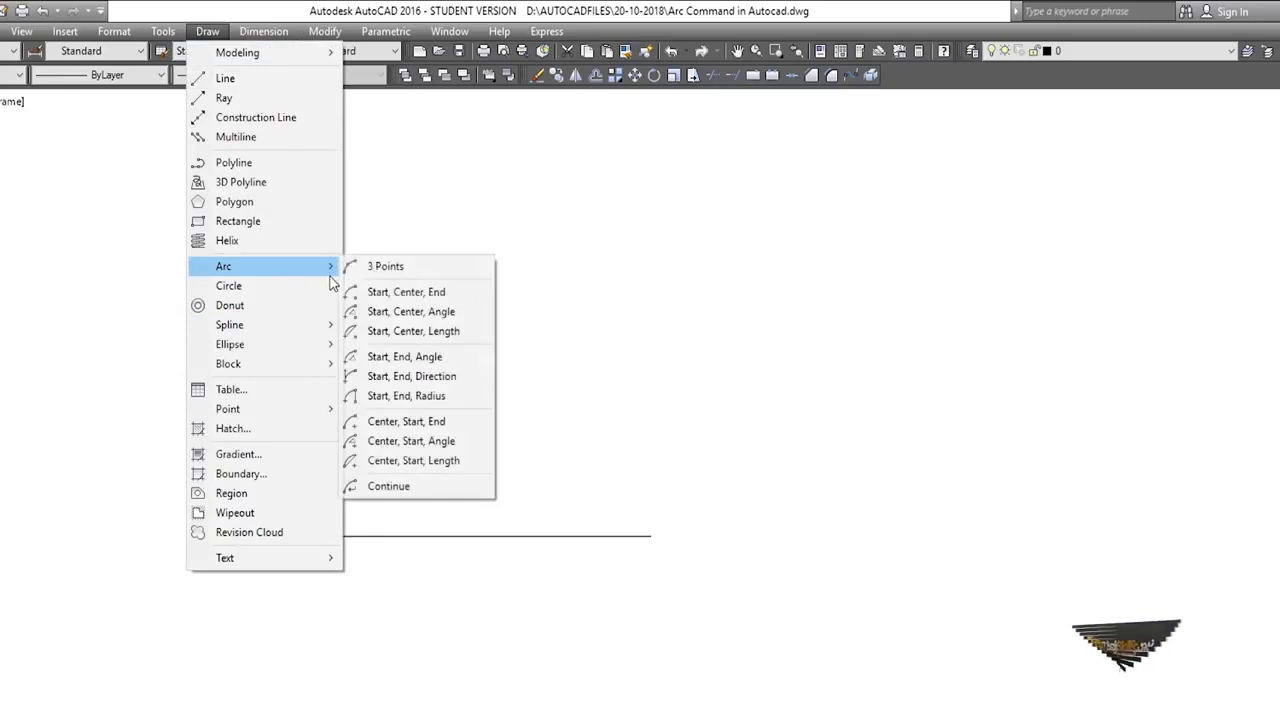
pyautogui.moveTo(223, 266)
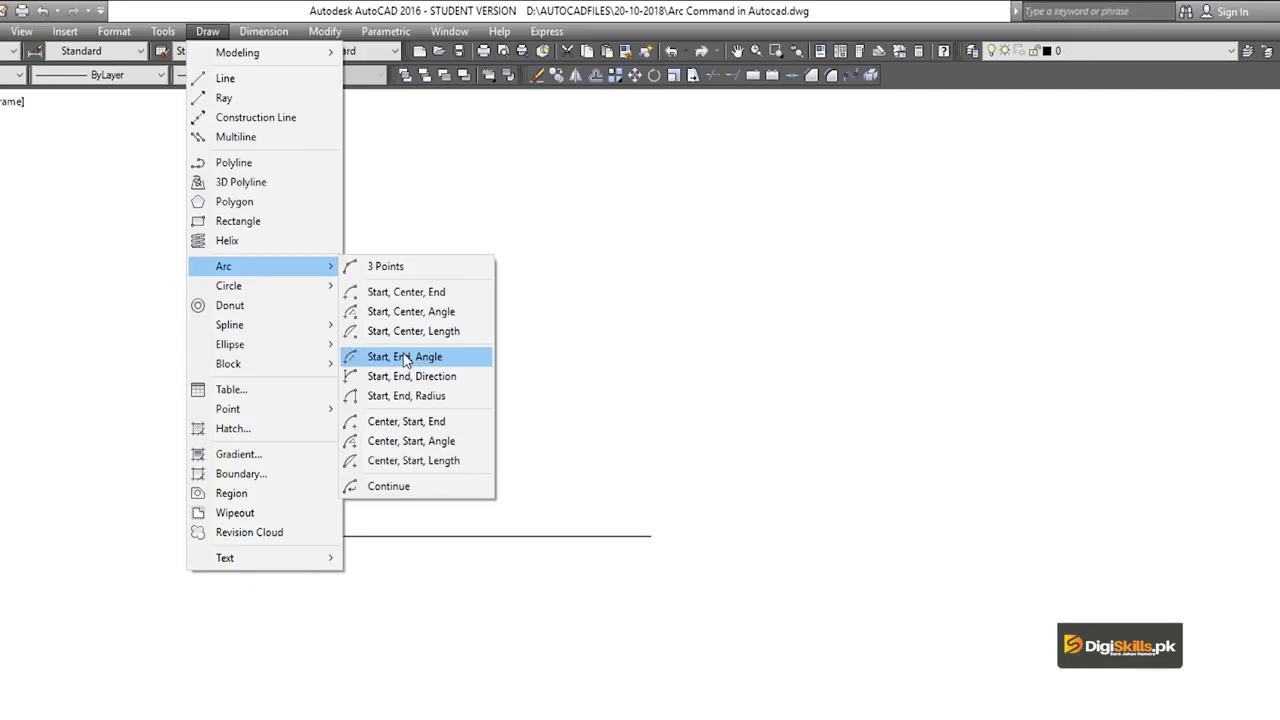
pyautogui.click(404, 357)
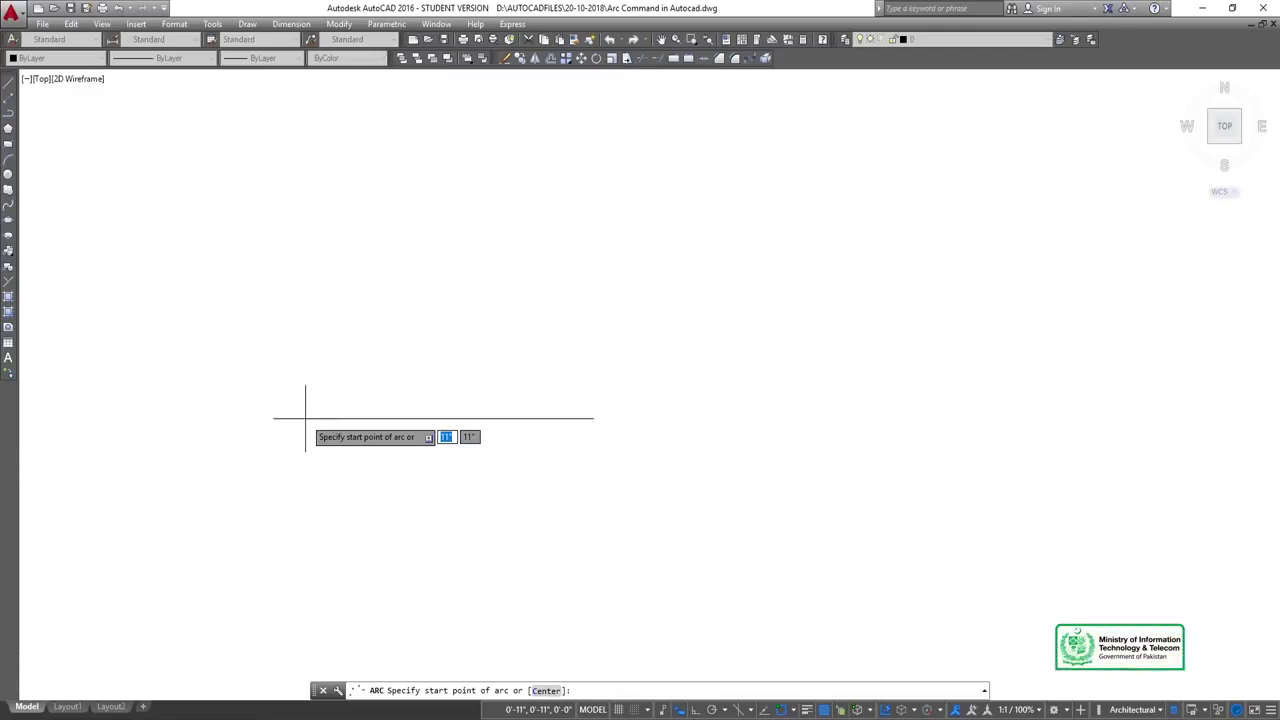
pyautogui.click(315, 418)
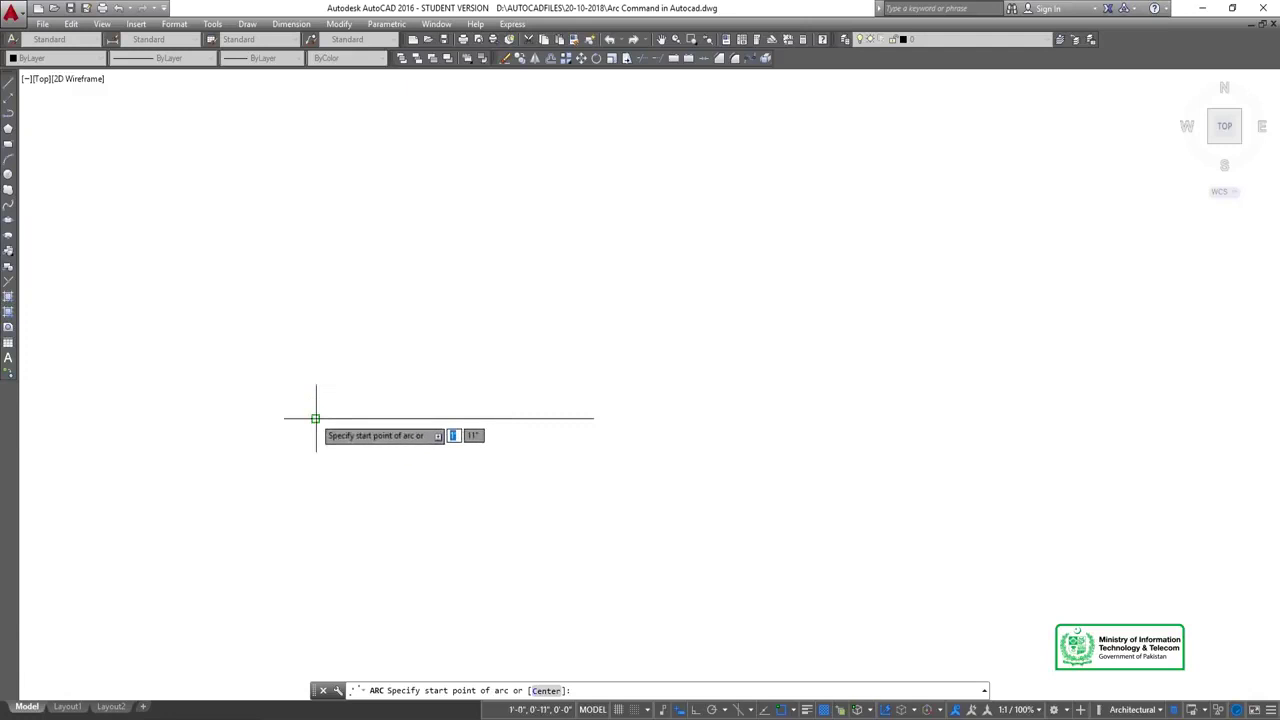
pyautogui.write('e')
pyautogui.press('Return')
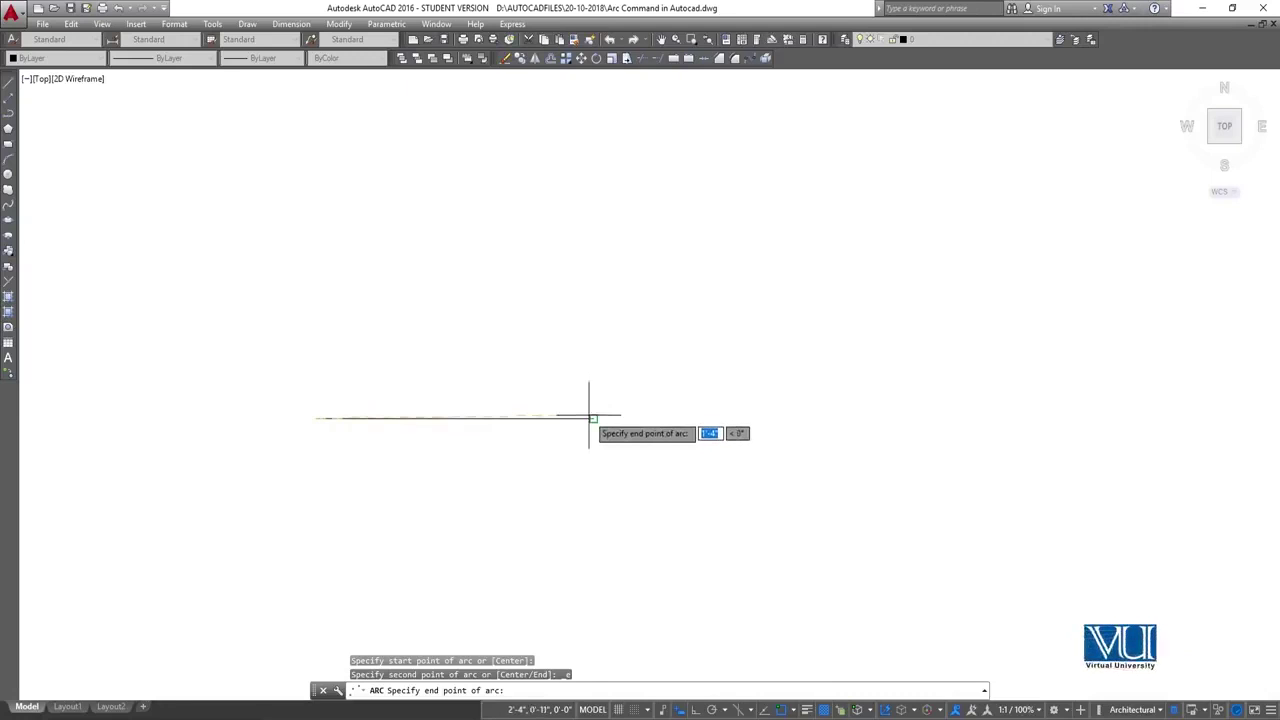
pyautogui.click(593, 418)
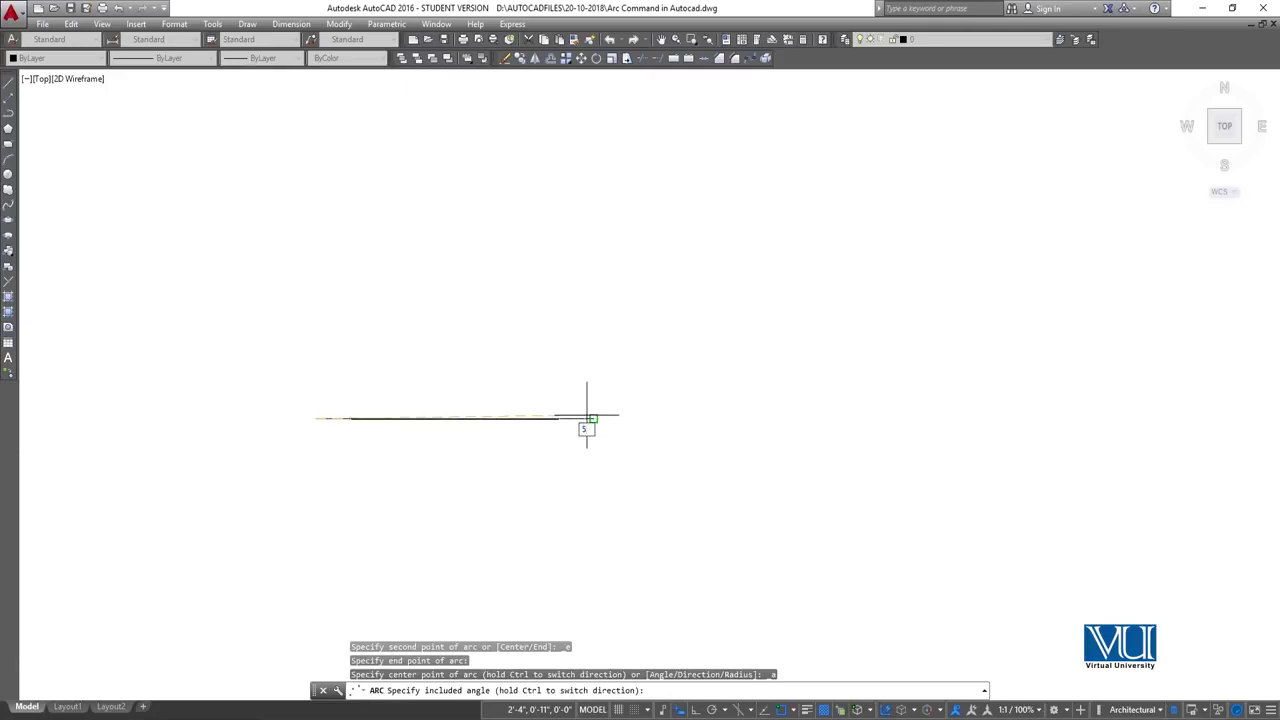
pyautogui.write('0')
pyautogui.press('Return')
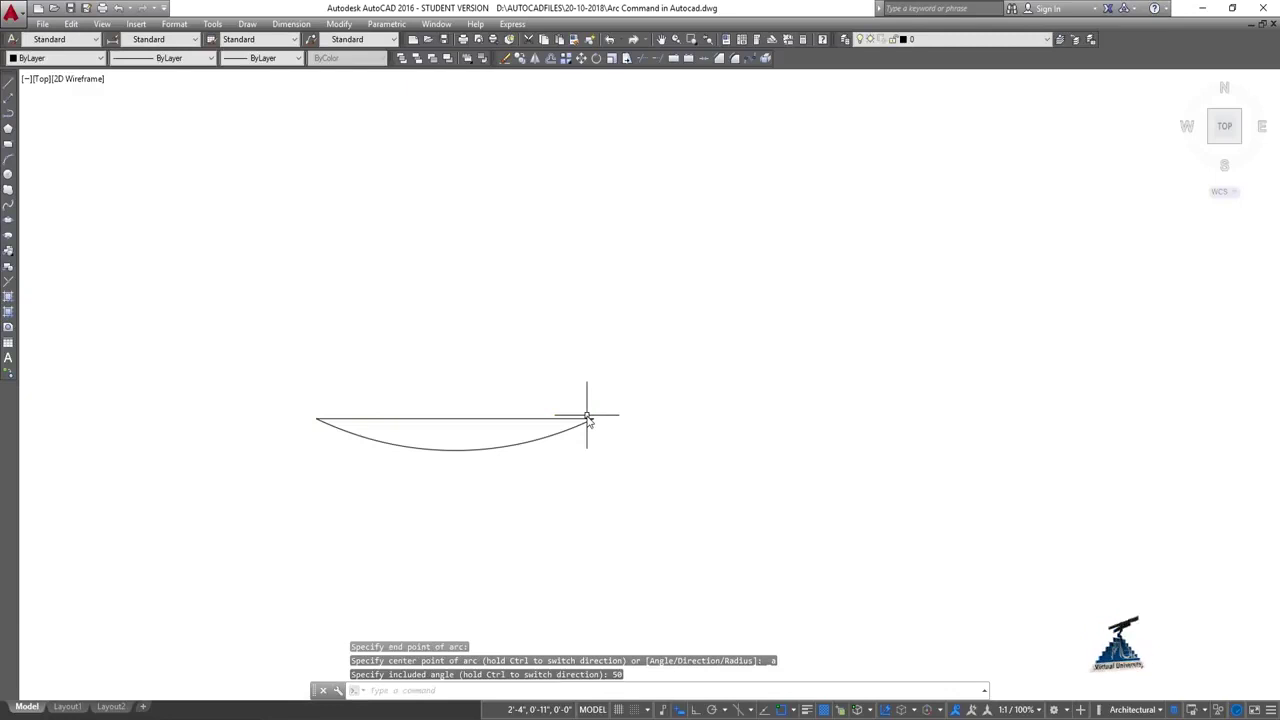
# Step: Drag the arc's midpoint grip higher to flatten the arc
pyautogui.scroll(5, 442, 446)
pyautogui.moveTo(443, 437); pyautogui.dragTo(511, 391, button='middle')
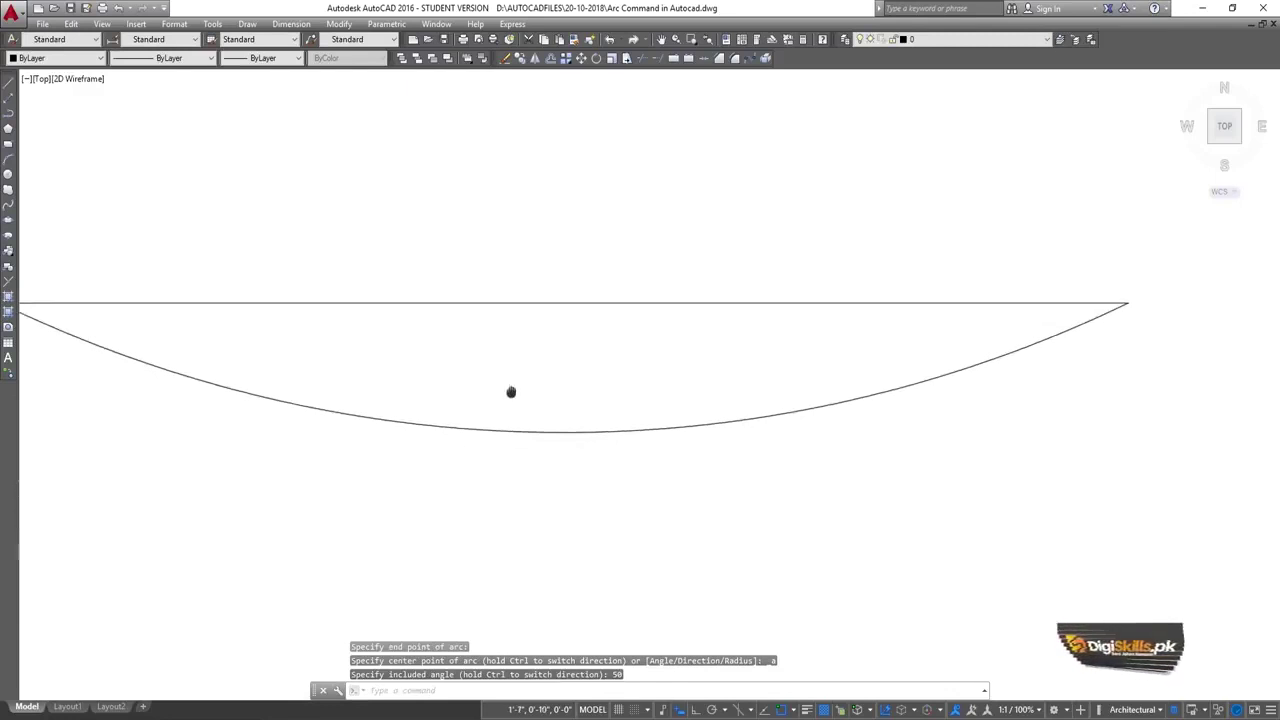
pyautogui.click(478, 428)
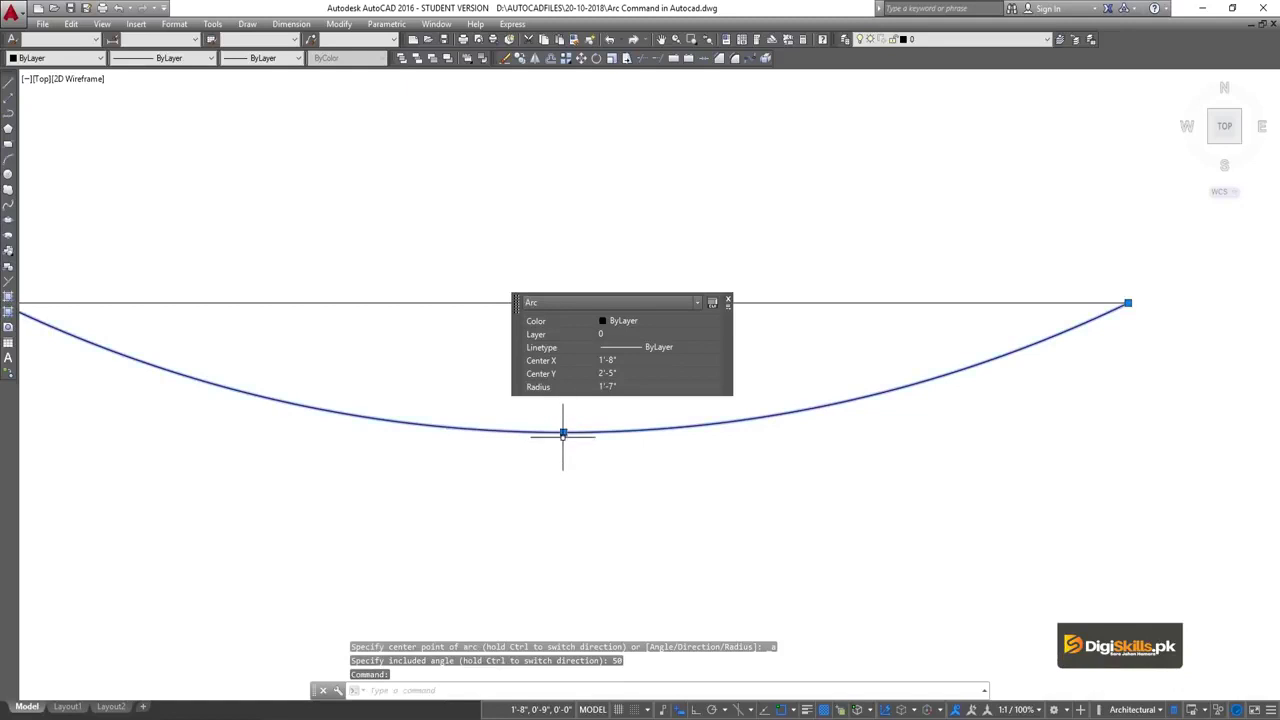
pyautogui.click(563, 432)
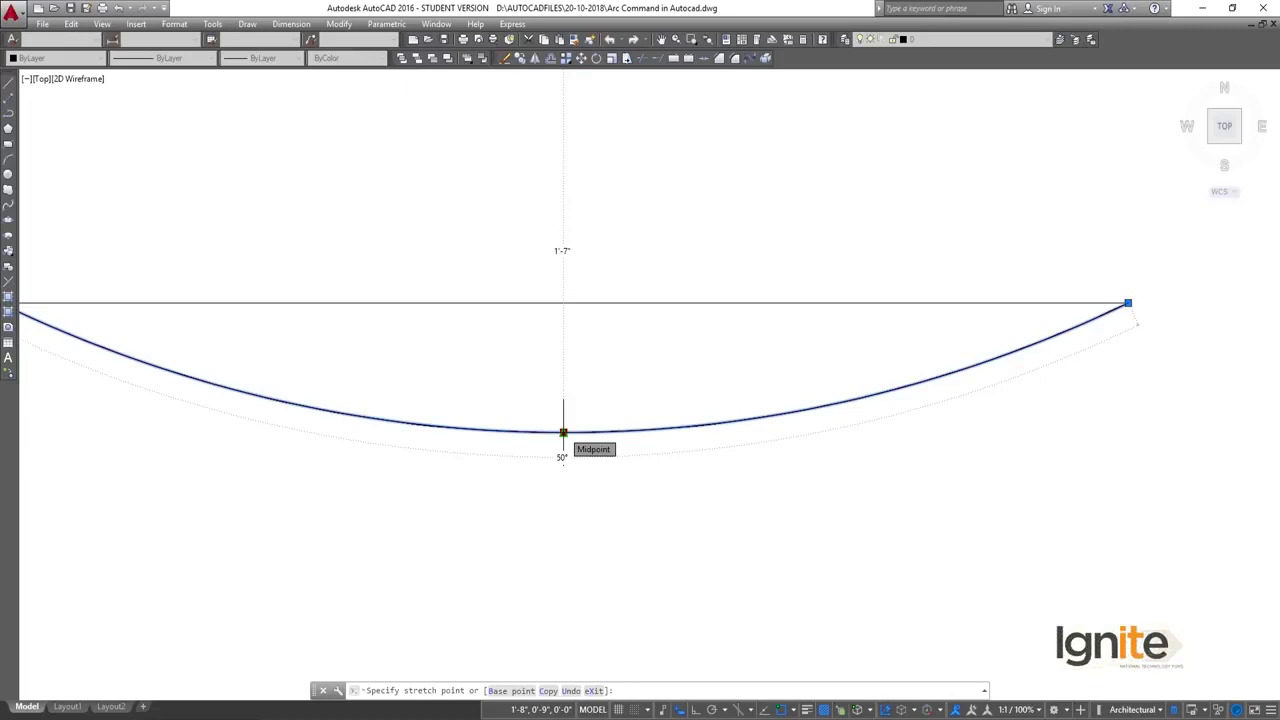
pyautogui.scroll(-2, 563, 432)
pyautogui.click(411, 400)
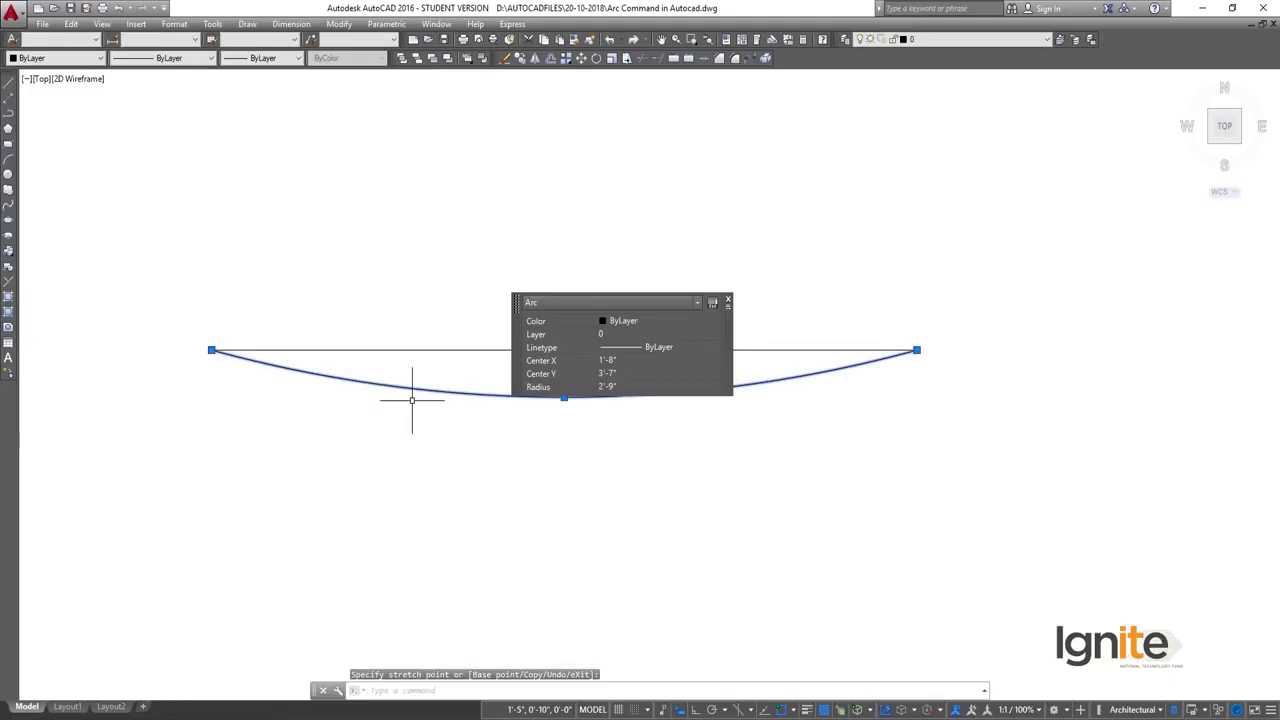
# Step: Select the reshaped arc with a crossing box and delete it
pyautogui.press('Escape')
pyautogui.click(447, 400)
pyautogui.click(442, 423)
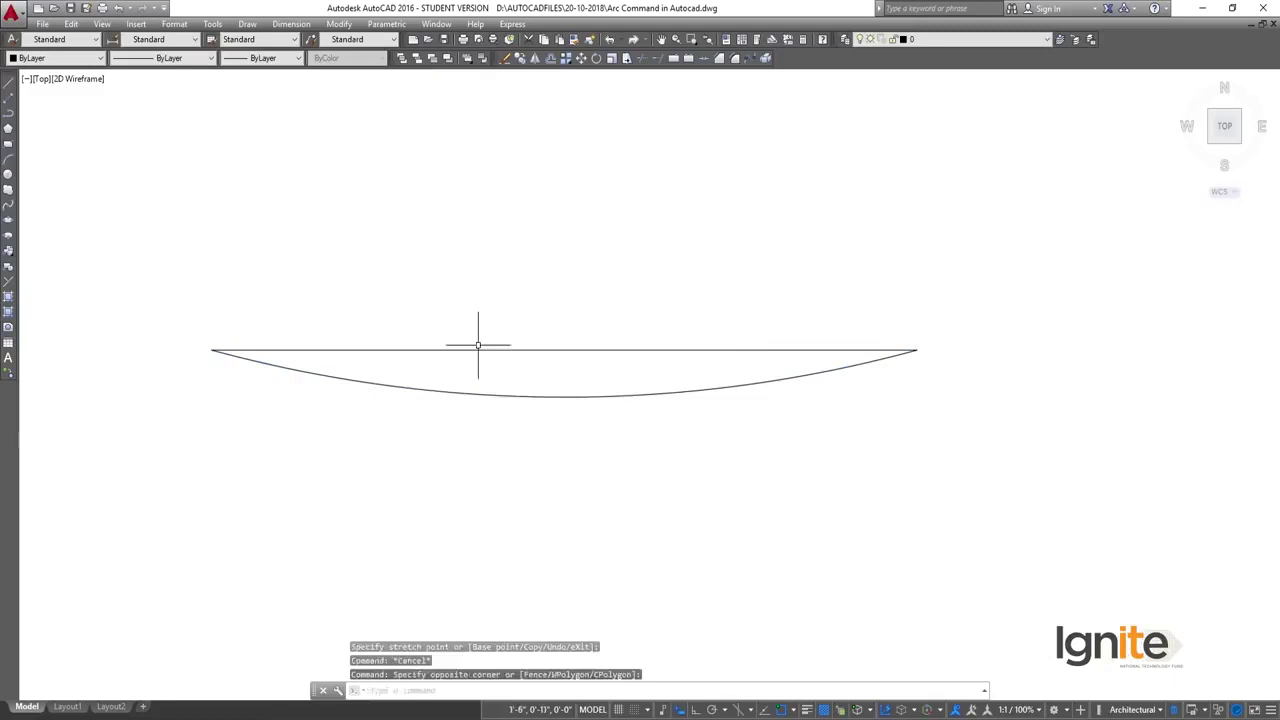
pyautogui.click(442, 410)
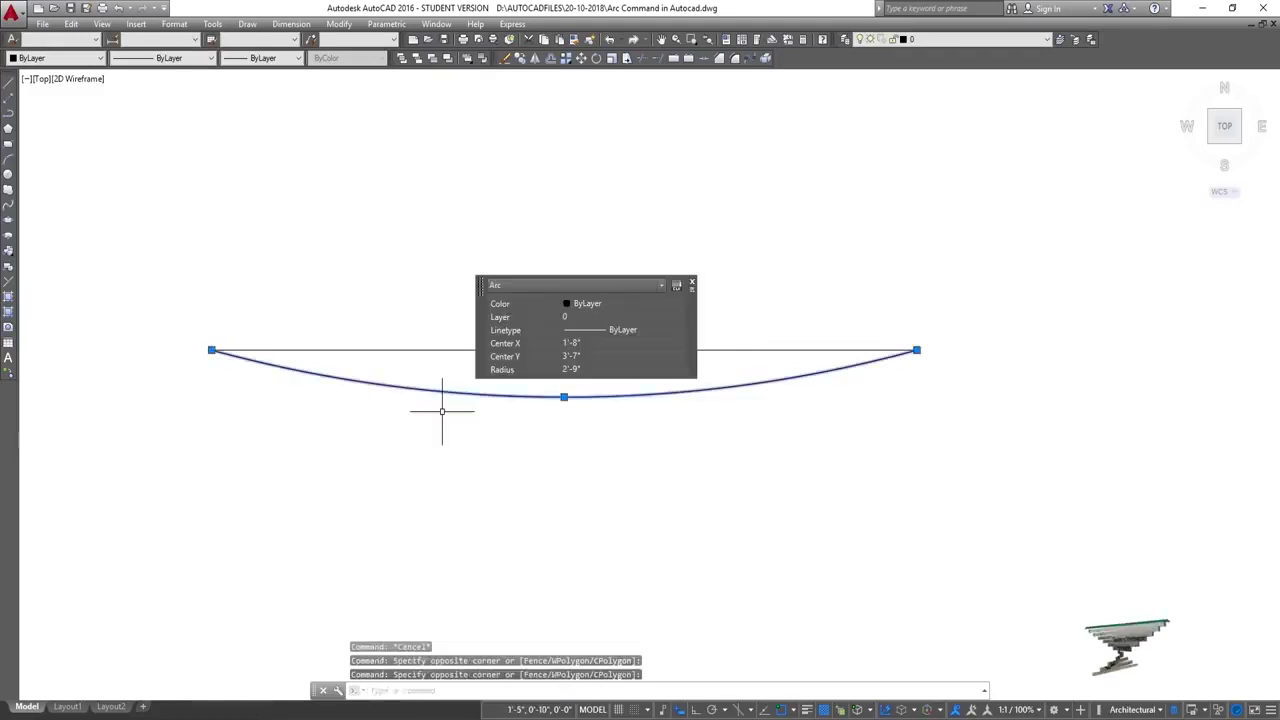
pyautogui.press('Delete')
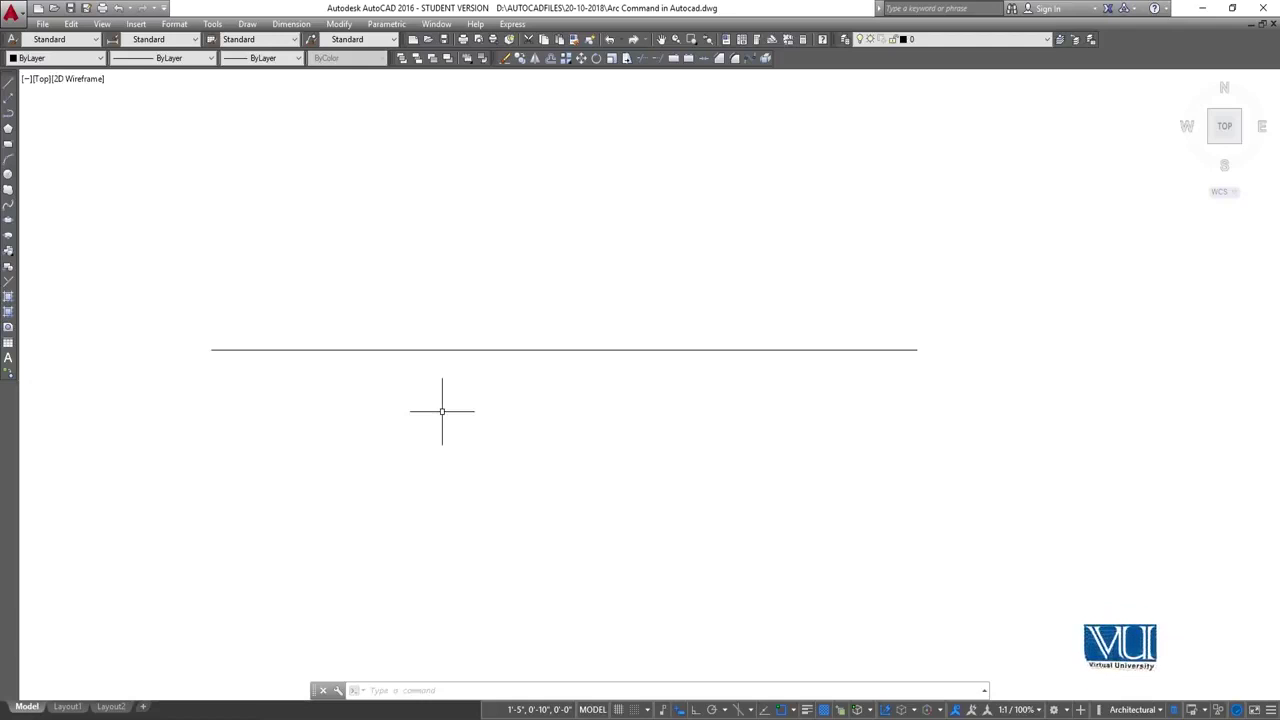
# Step: Draw a Start, End, Angle arc from the line's left end to its right end with 130° included angle
pyautogui.click(247, 24)
pyautogui.moveTo(262, 207)
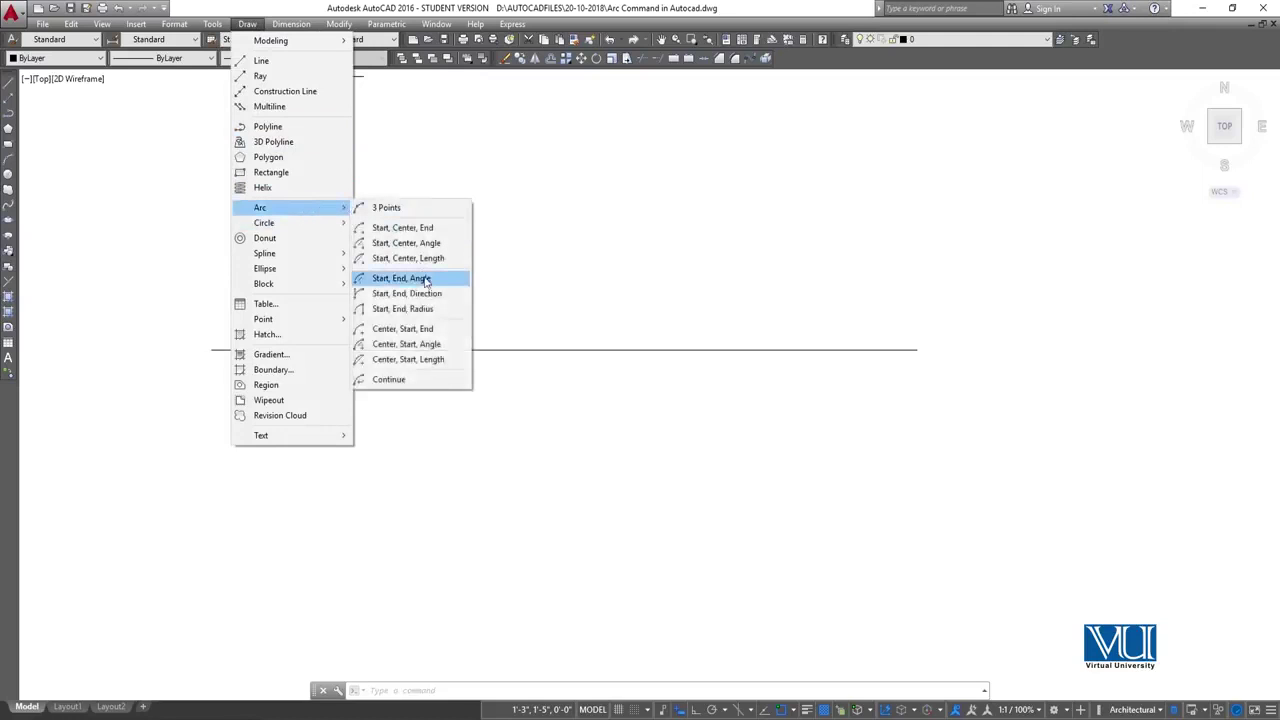
pyautogui.click(421, 284)
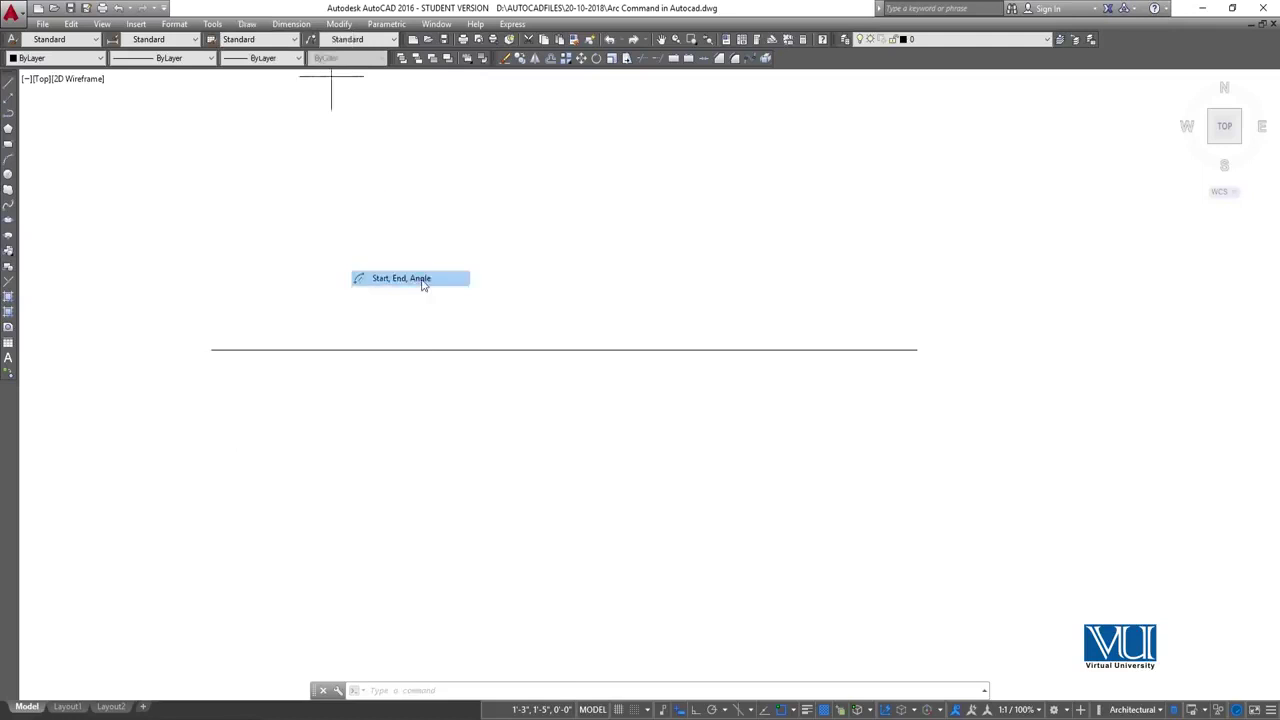
pyautogui.click(211, 350)
pyautogui.write('e')
pyautogui.press('Return')
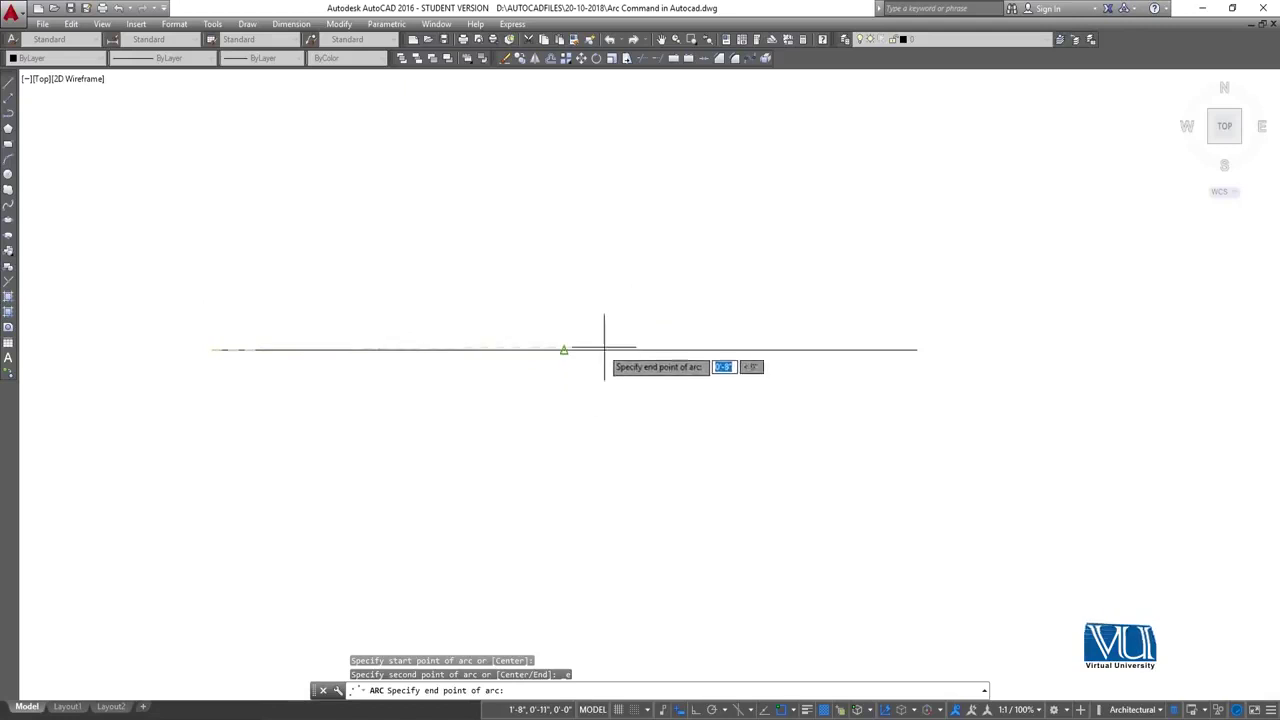
pyautogui.click(916, 350)
pyautogui.write('a')
pyautogui.press('Return')
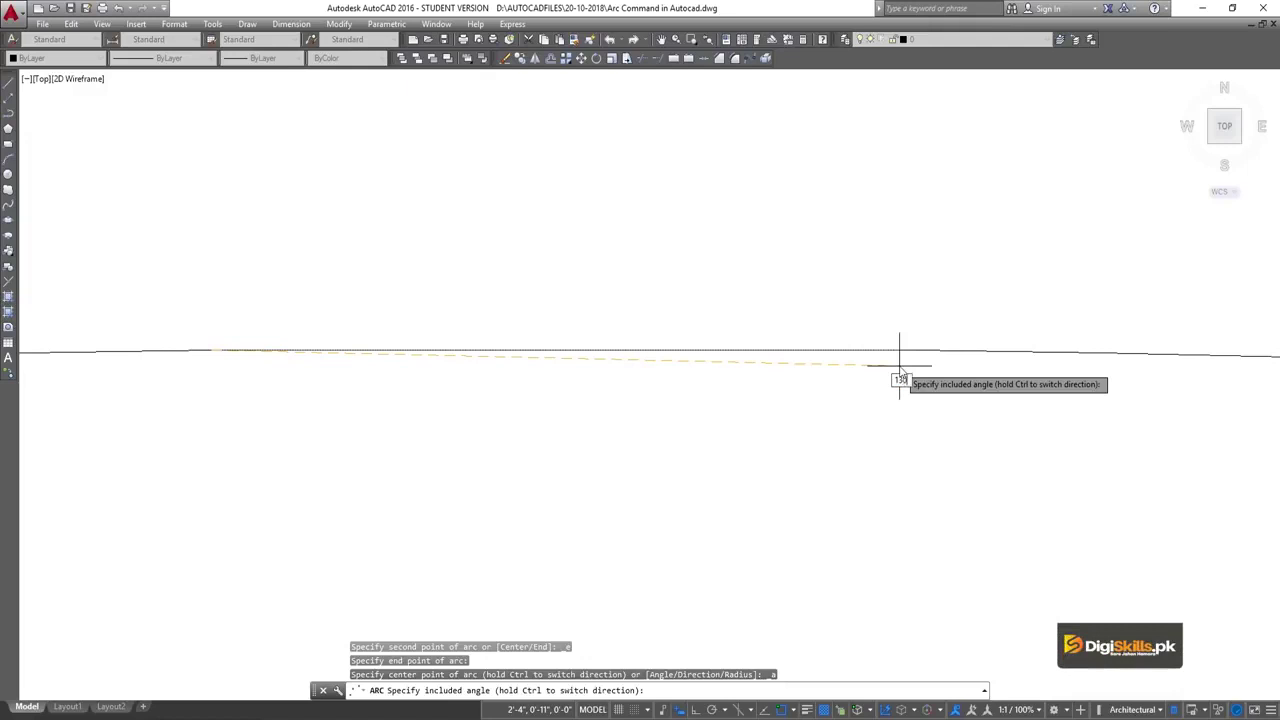
pyautogui.press('Return')
pyautogui.scroll(-2, 467, 331)
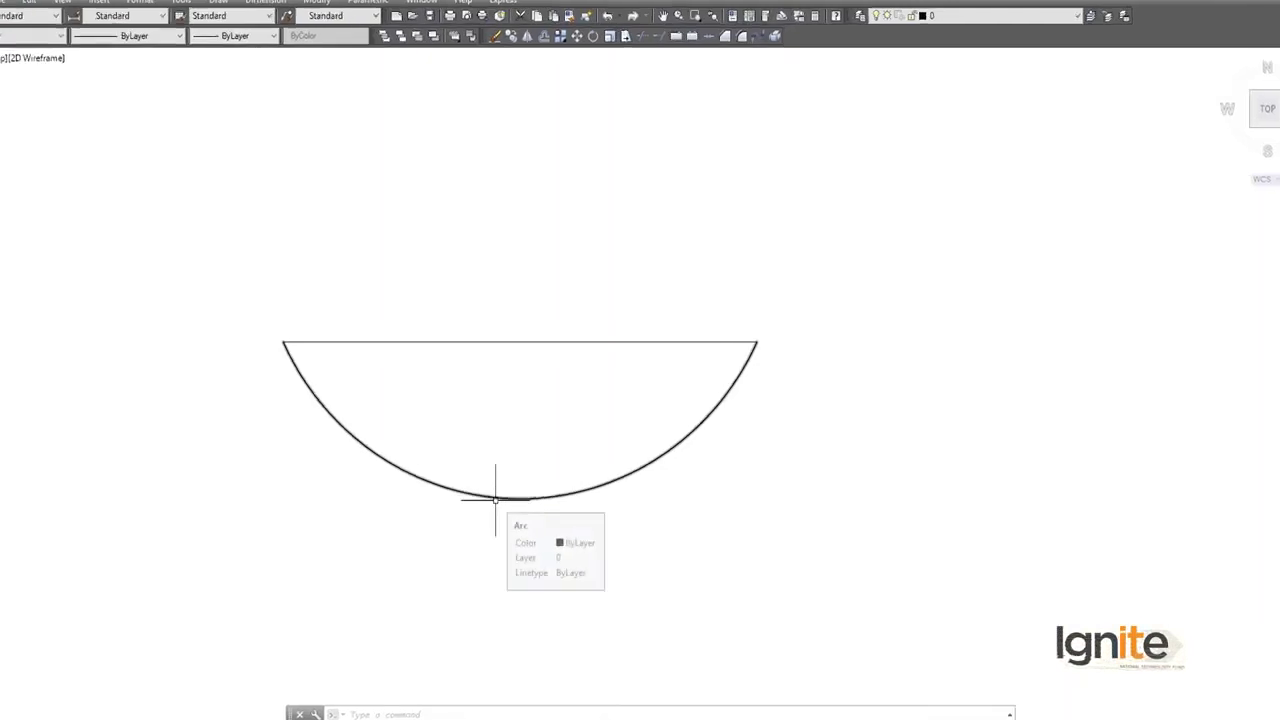
# Step: Check the arc's Quick Properties, then crossing-select and delete it
pyautogui.click(505, 490)
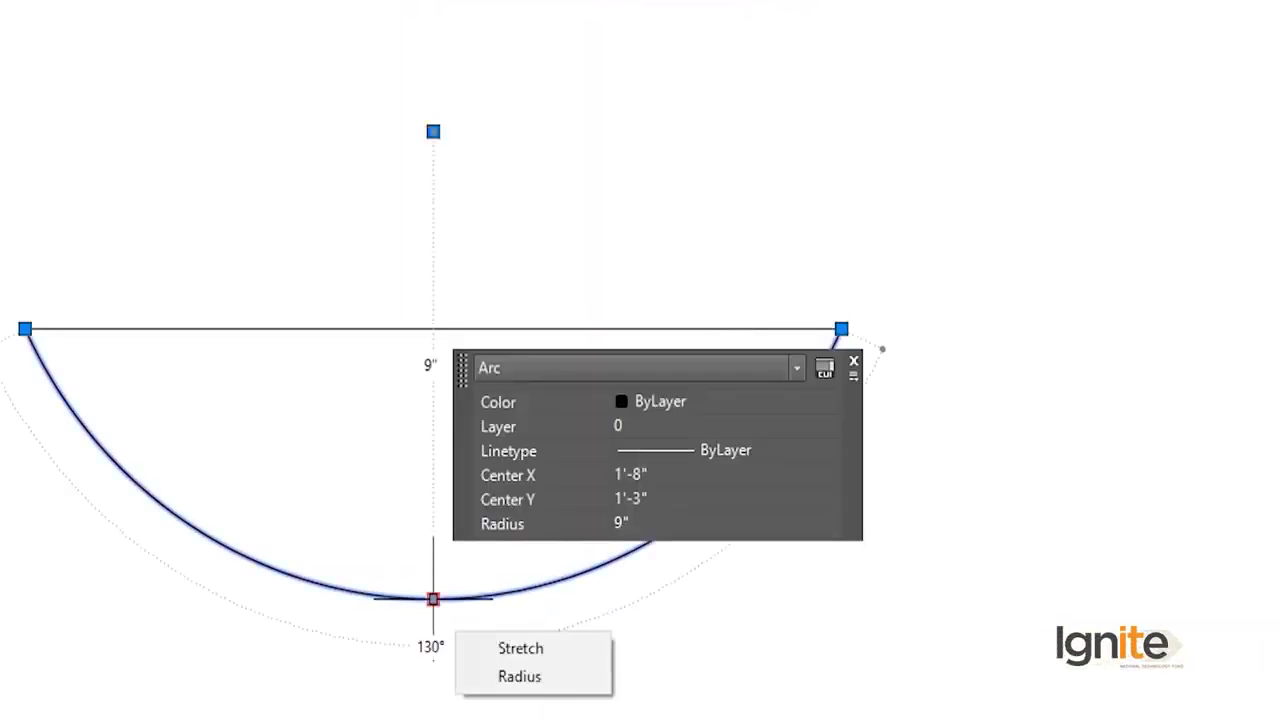
pyautogui.moveTo(433, 599)
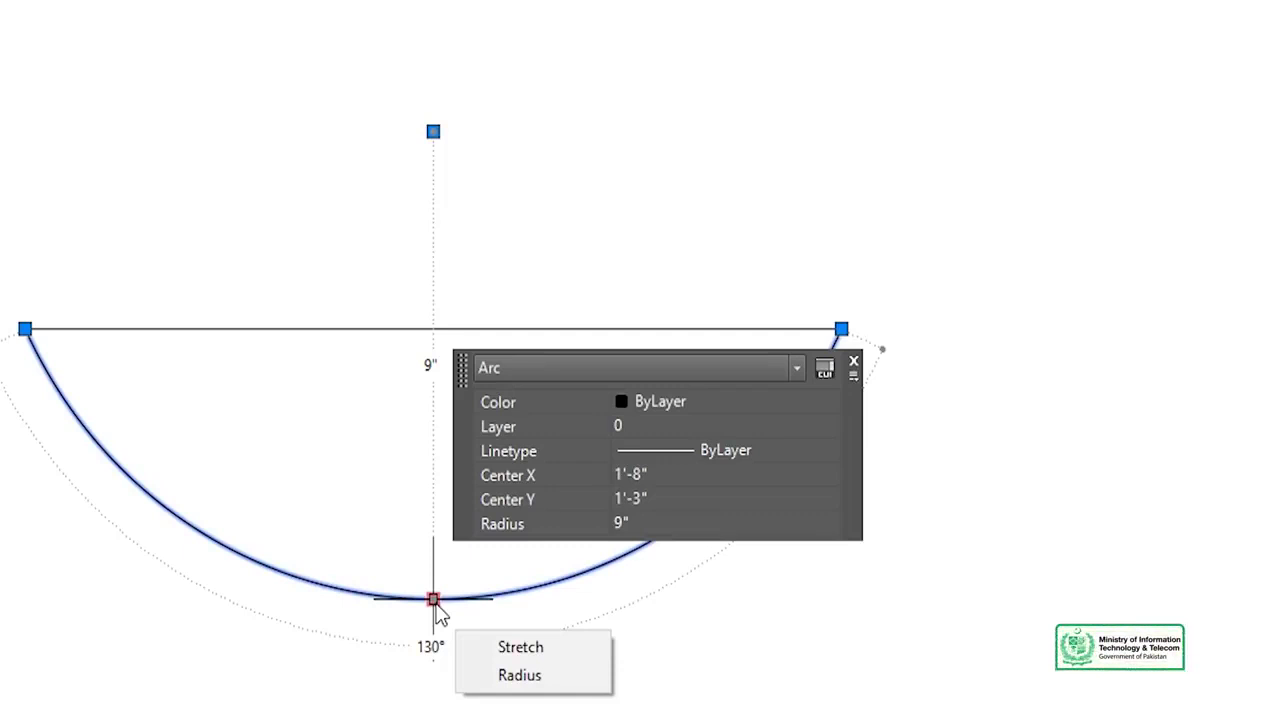
pyautogui.press('Escape')
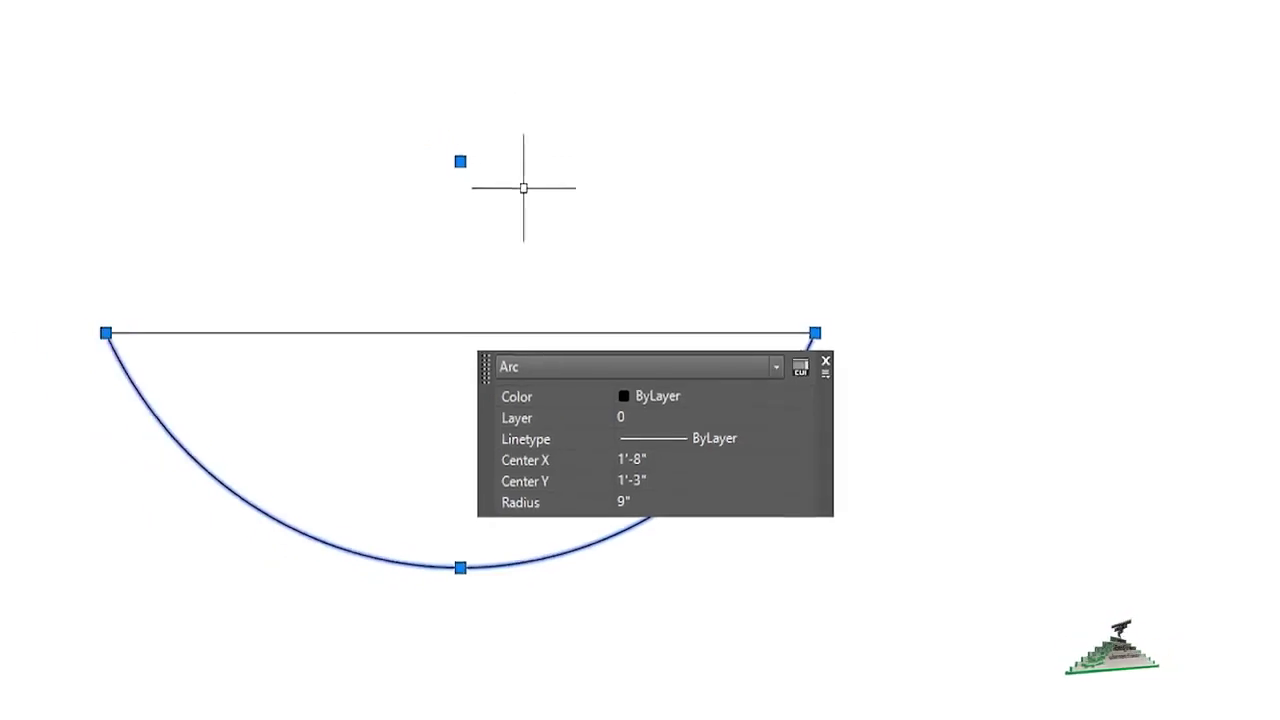
pyautogui.press('Escape')
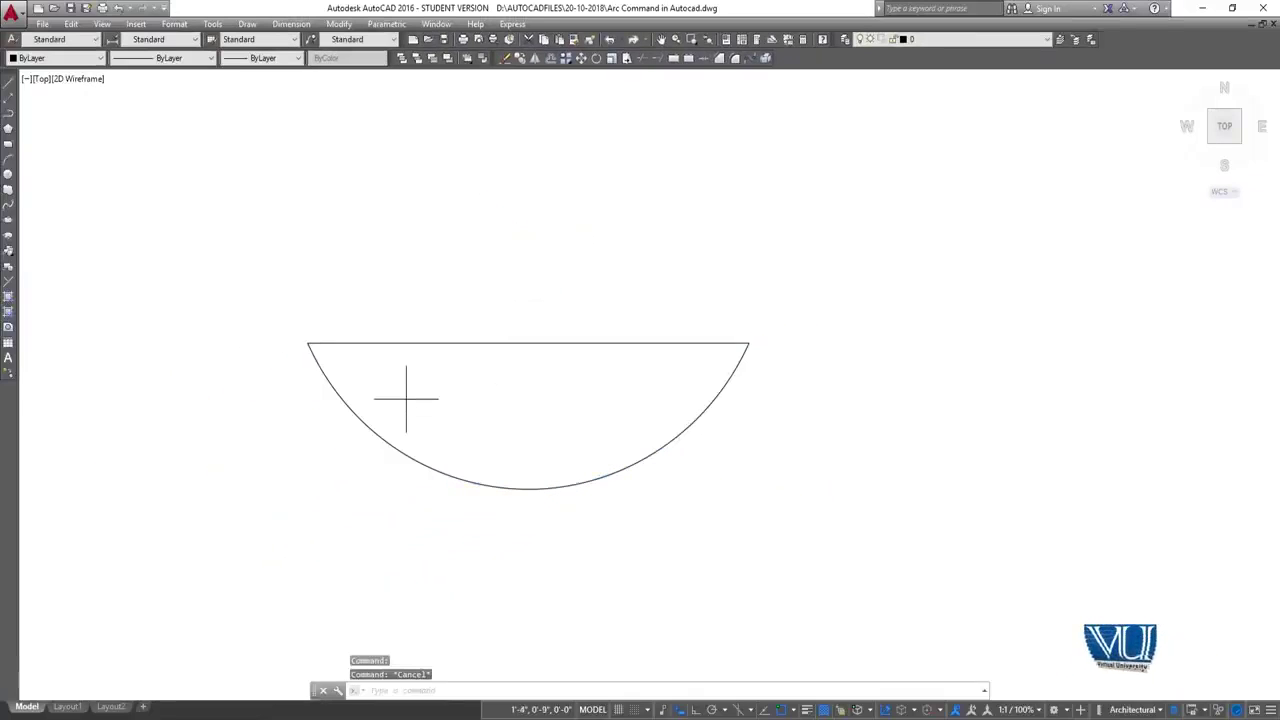
pyautogui.click(408, 322)
pyautogui.click(309, 500)
pyautogui.press('Delete')
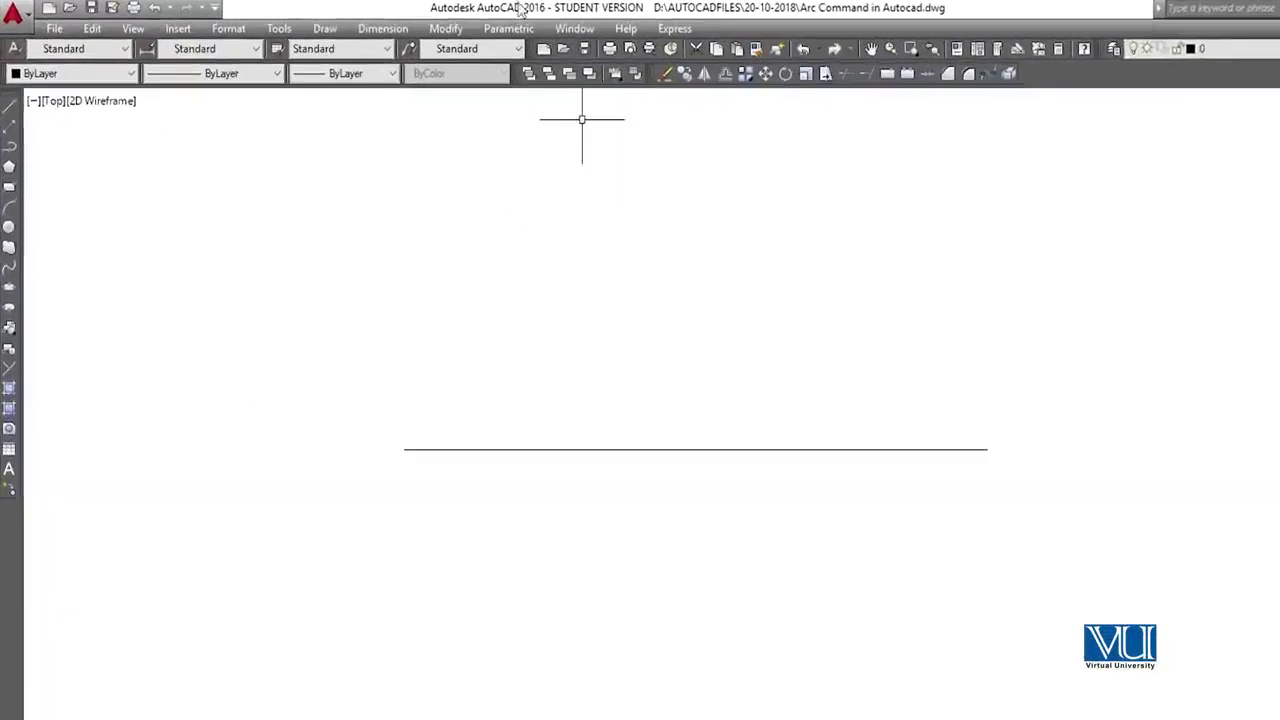
# Step: Draw a Start, End, Direction arc between the line's endpoints with an upward tangent, then delete it
pyautogui.click(343, 30)
pyautogui.moveTo(405, 287)
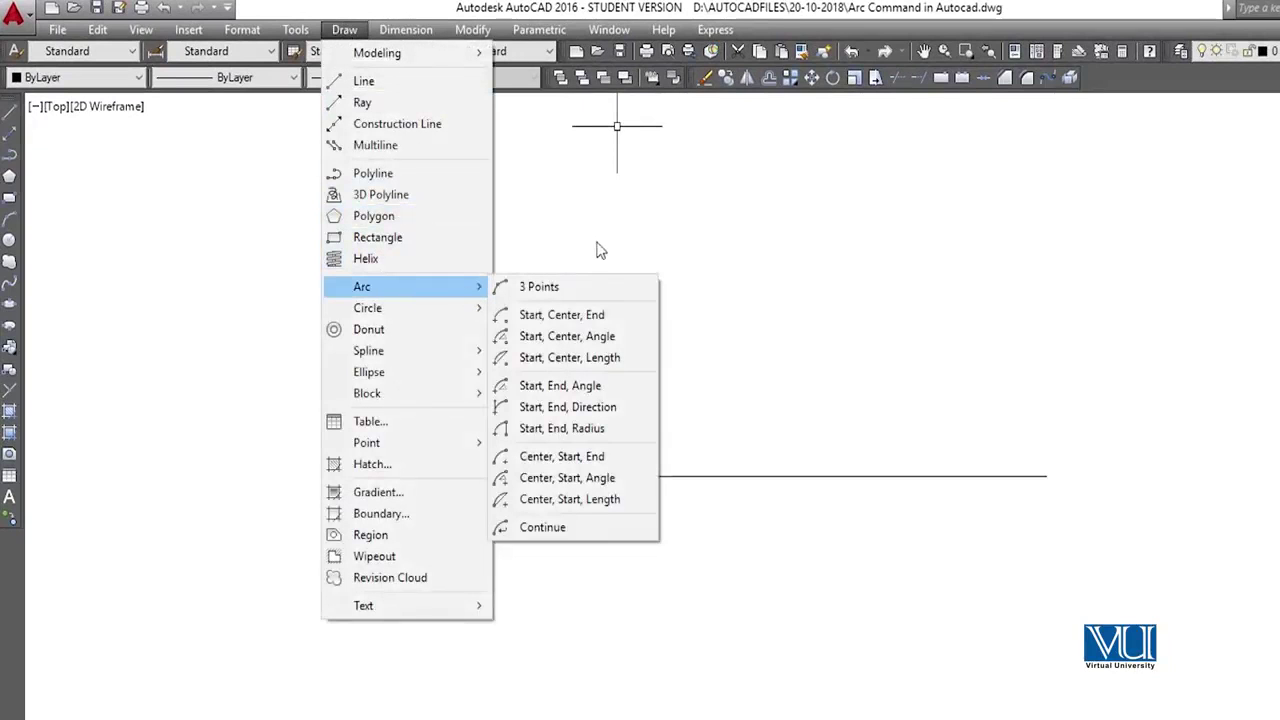
pyautogui.click(548, 410)
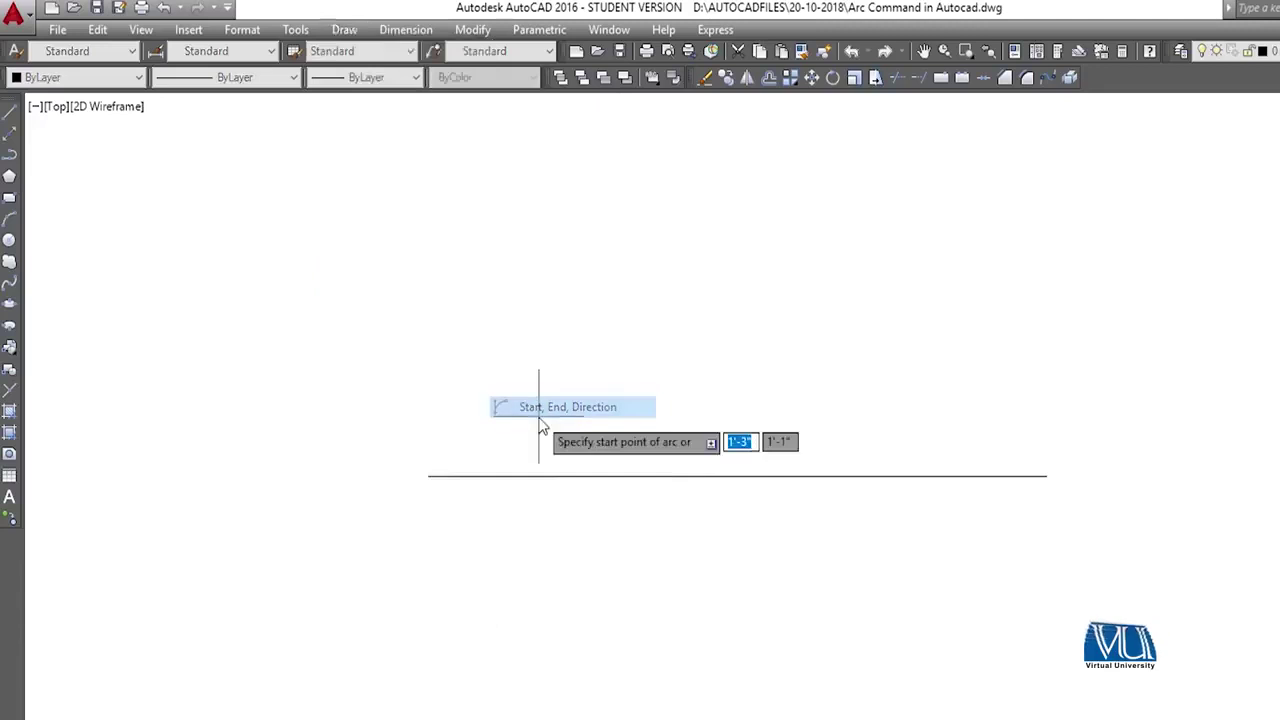
pyautogui.click(426, 476)
pyautogui.write('e')
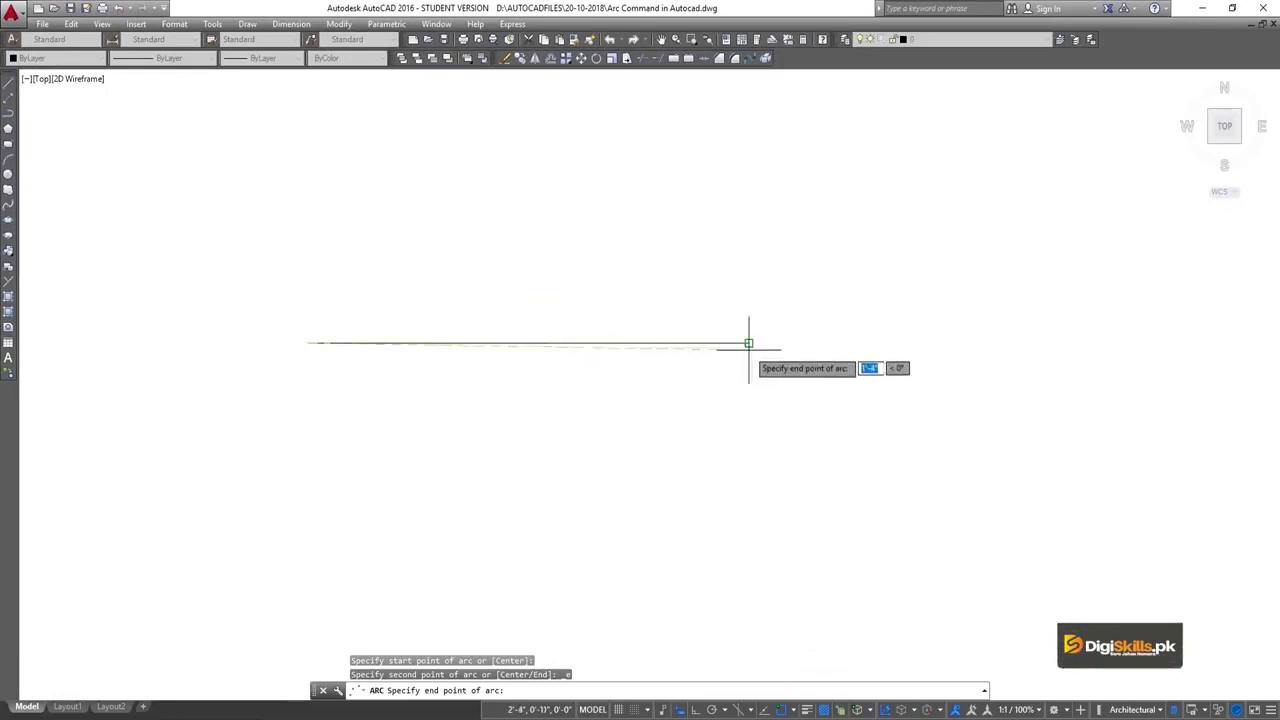
pyautogui.click(748, 343)
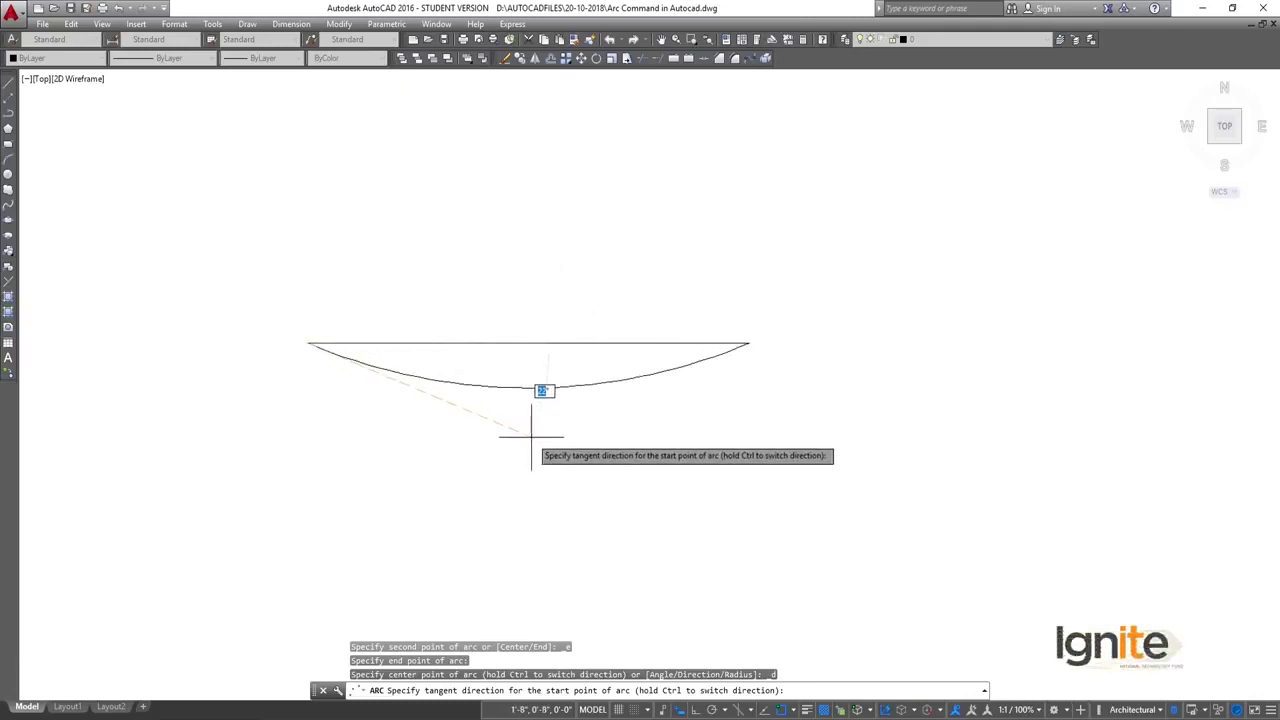
pyautogui.click(546, 169)
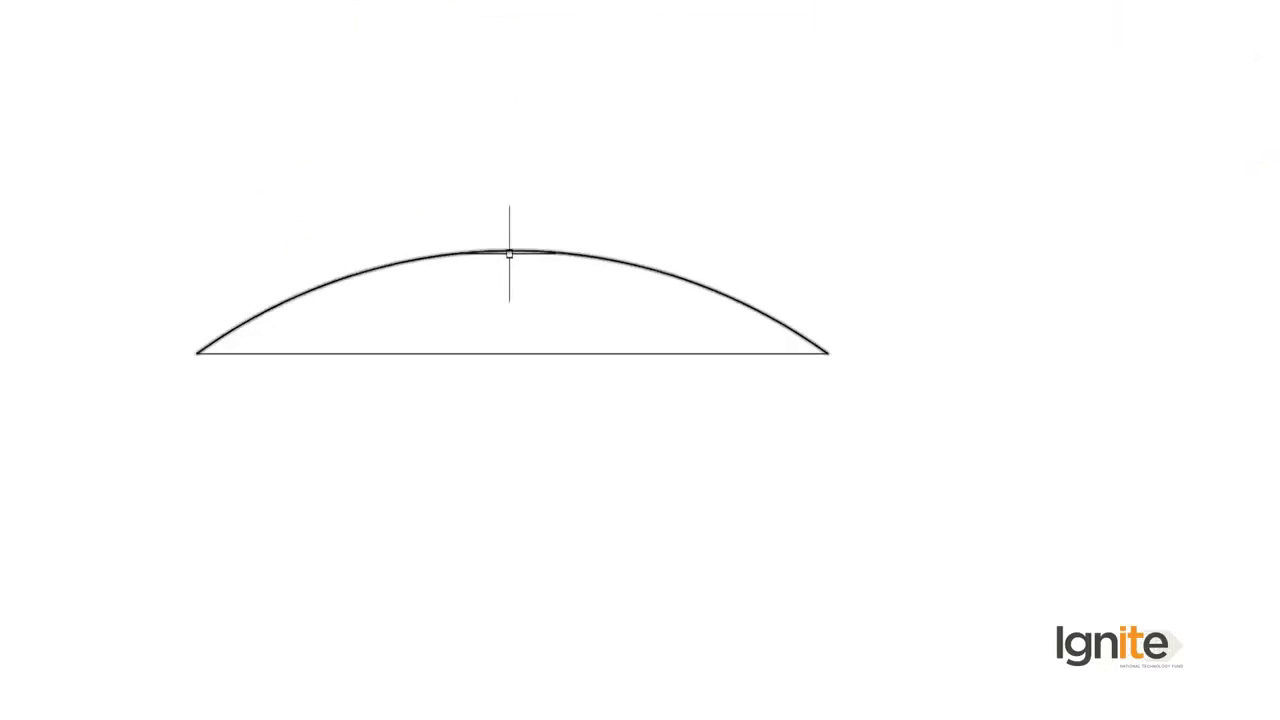
pyautogui.click(518, 268)
pyautogui.press('Delete')
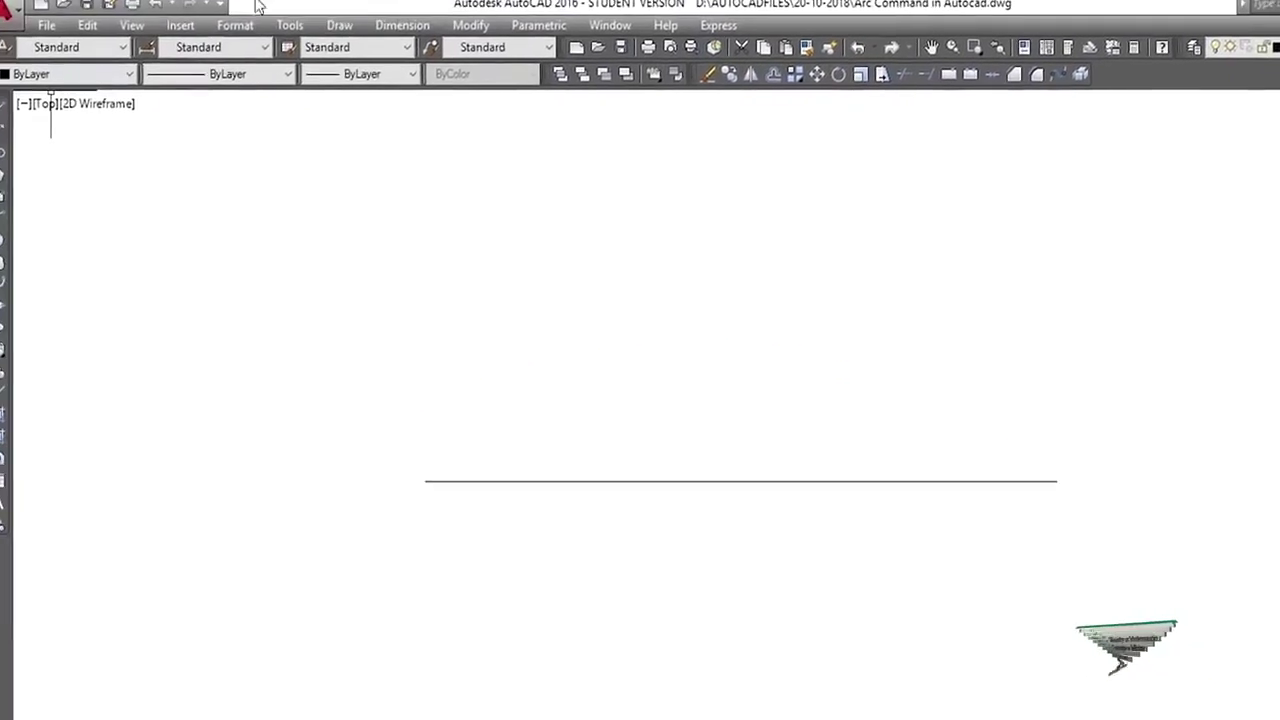
# Step: Draw a Start, End, Radius arc ending at the line's right end with radius 30
pyautogui.click(353, 32)
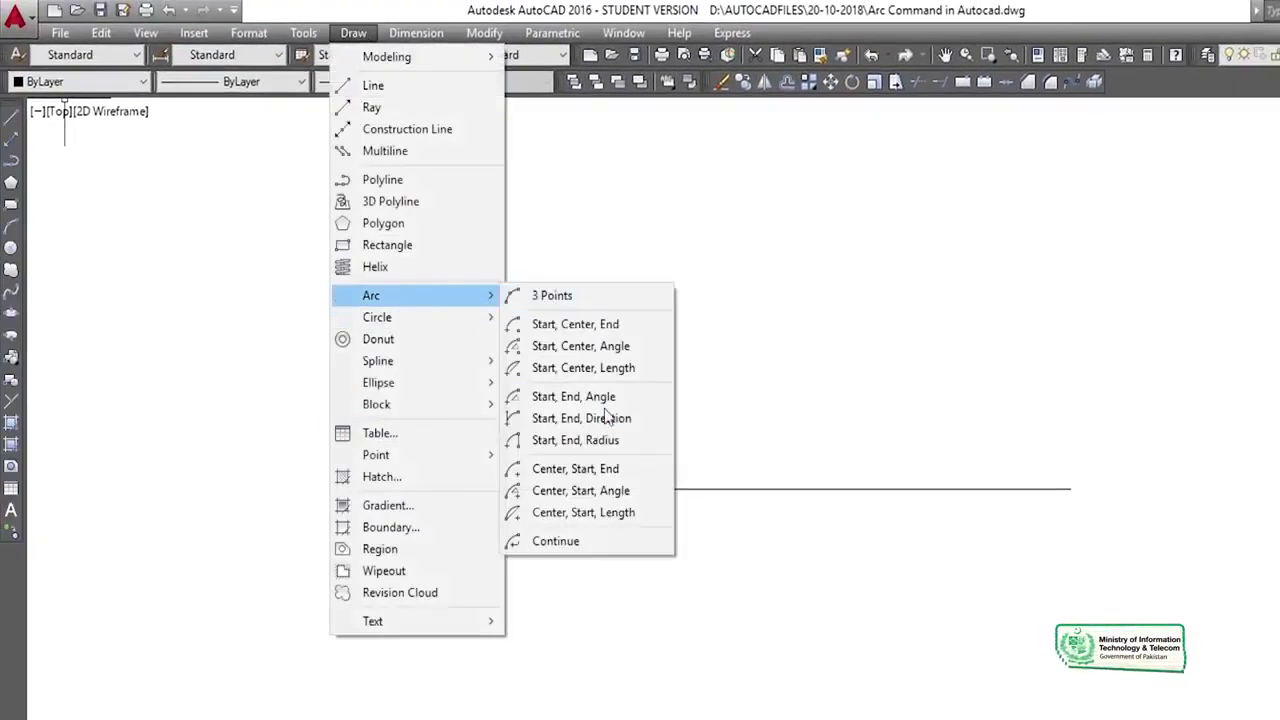
pyautogui.moveTo(371, 295)
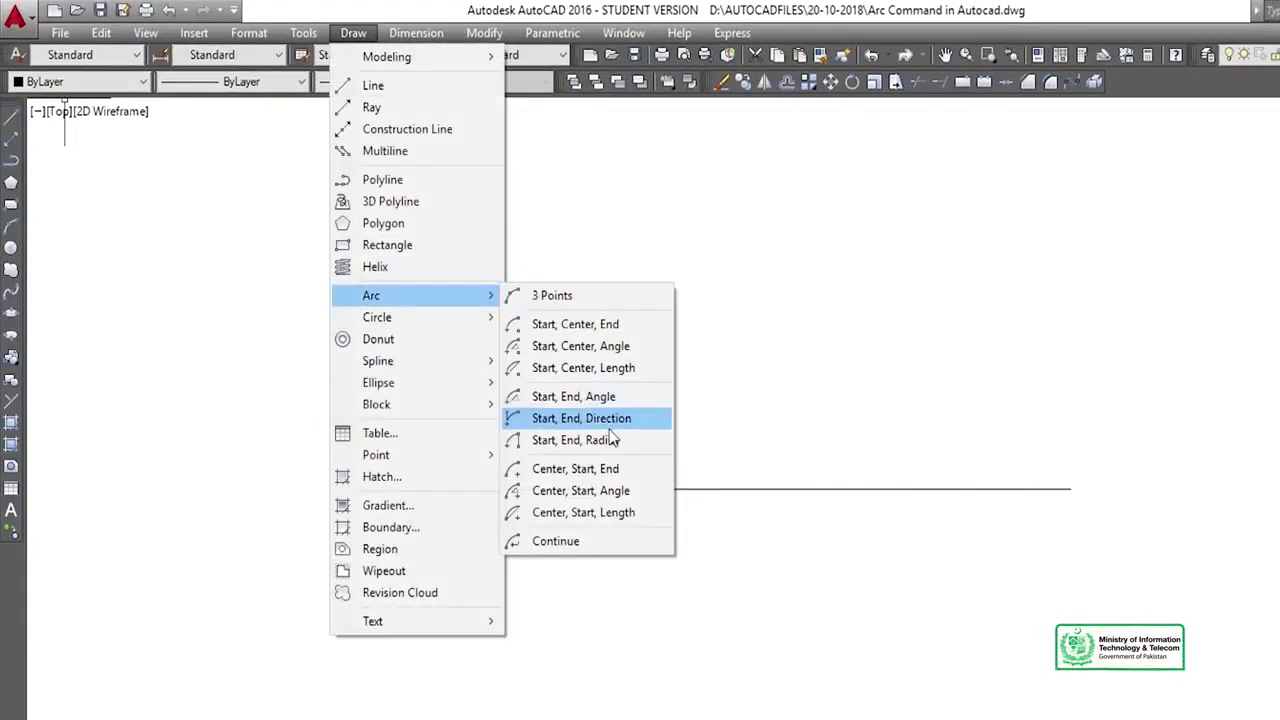
pyautogui.click(590, 440)
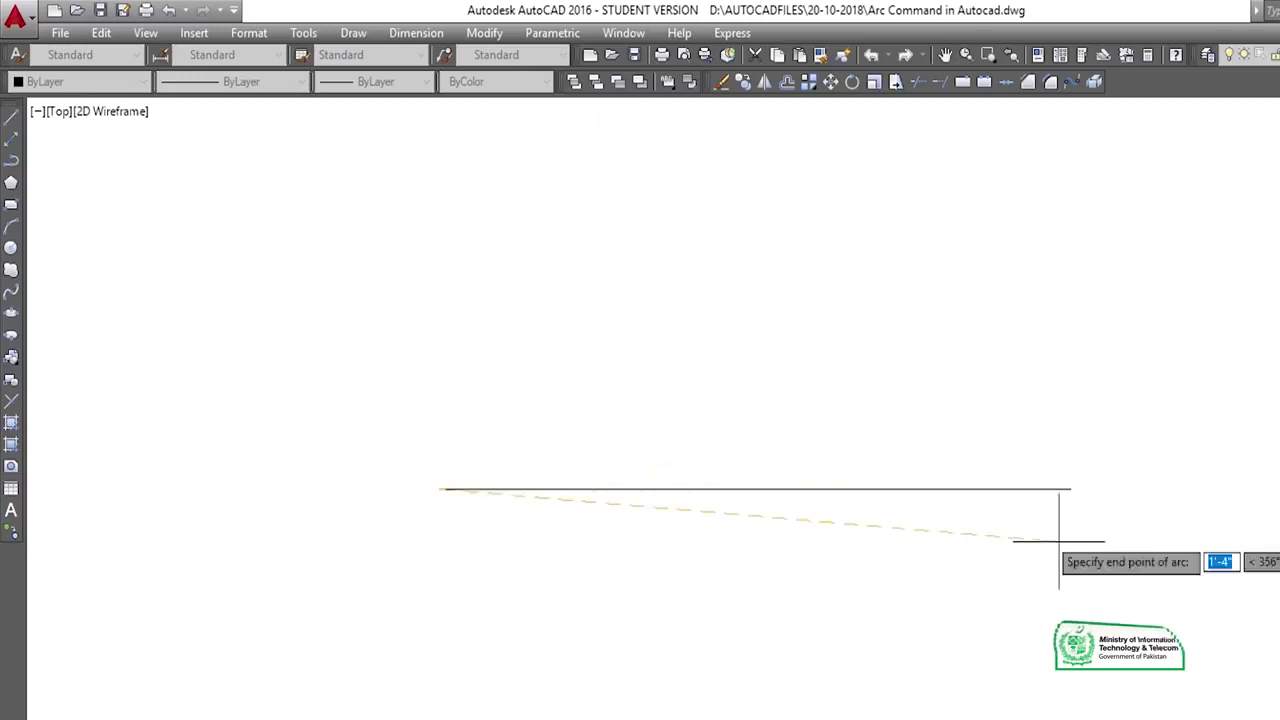
pyautogui.click(1071, 489)
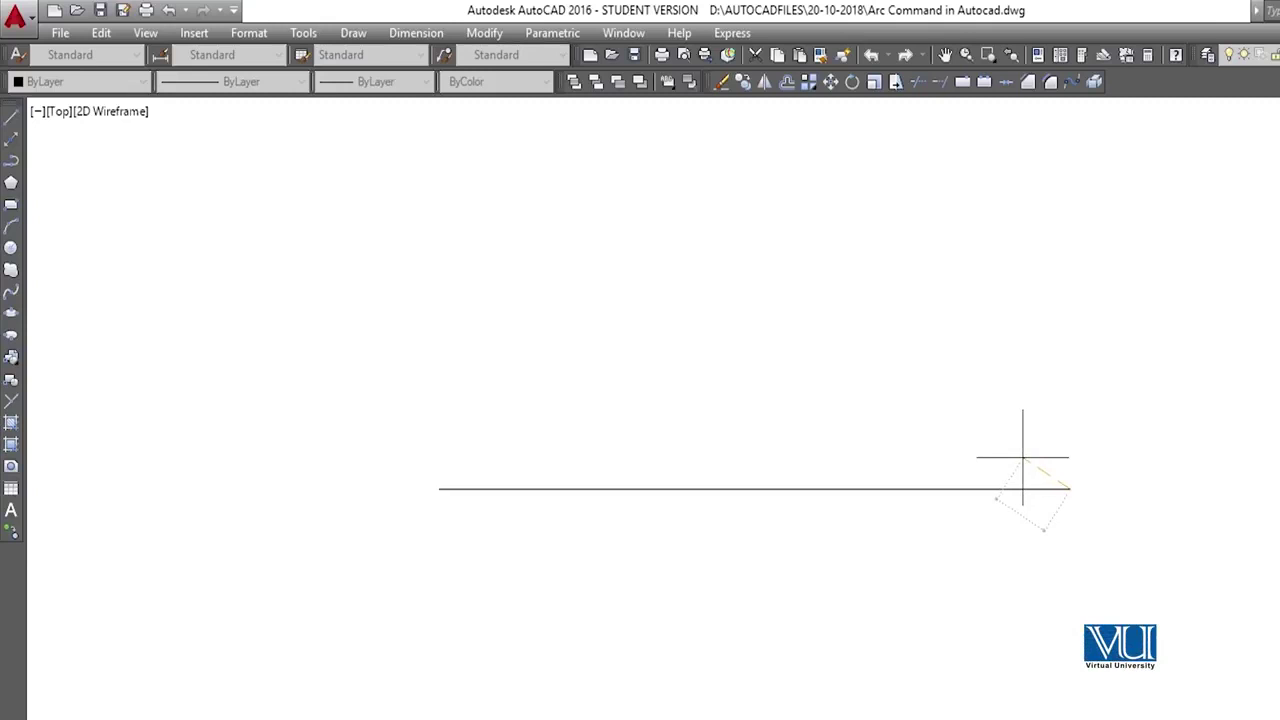
pyautogui.write('3')
pyautogui.write('0')
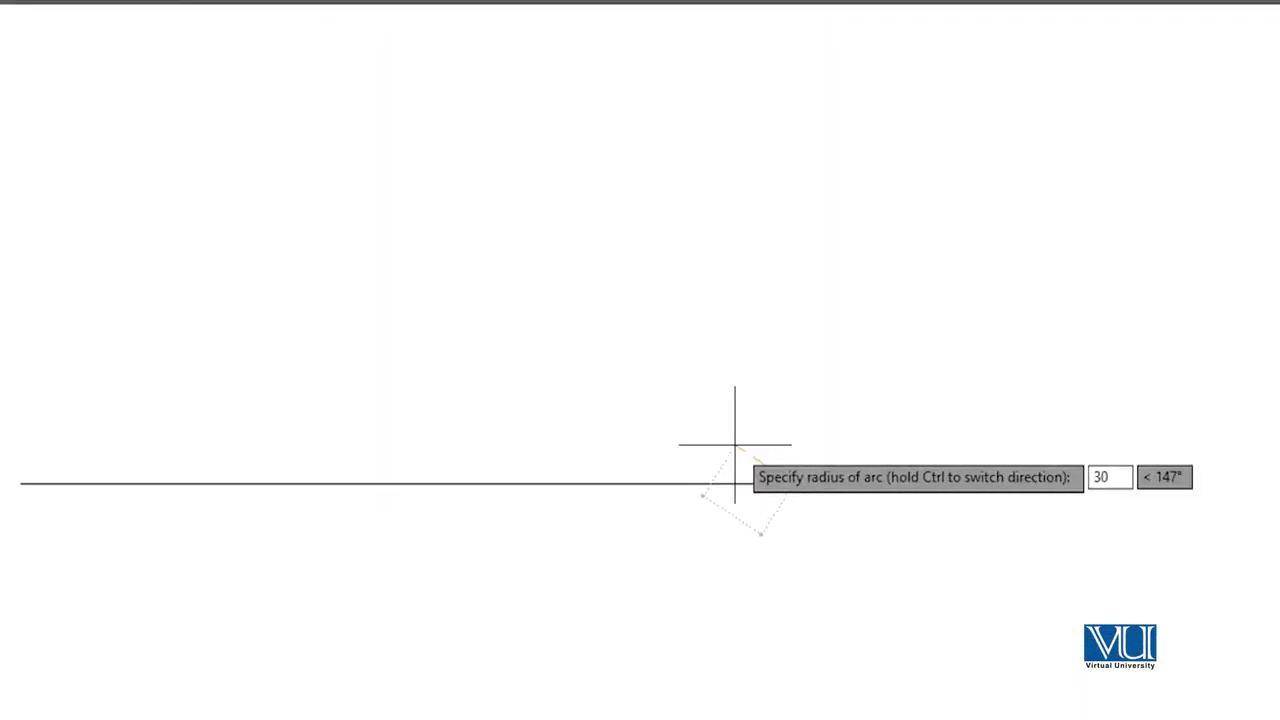
pyautogui.press('Return')
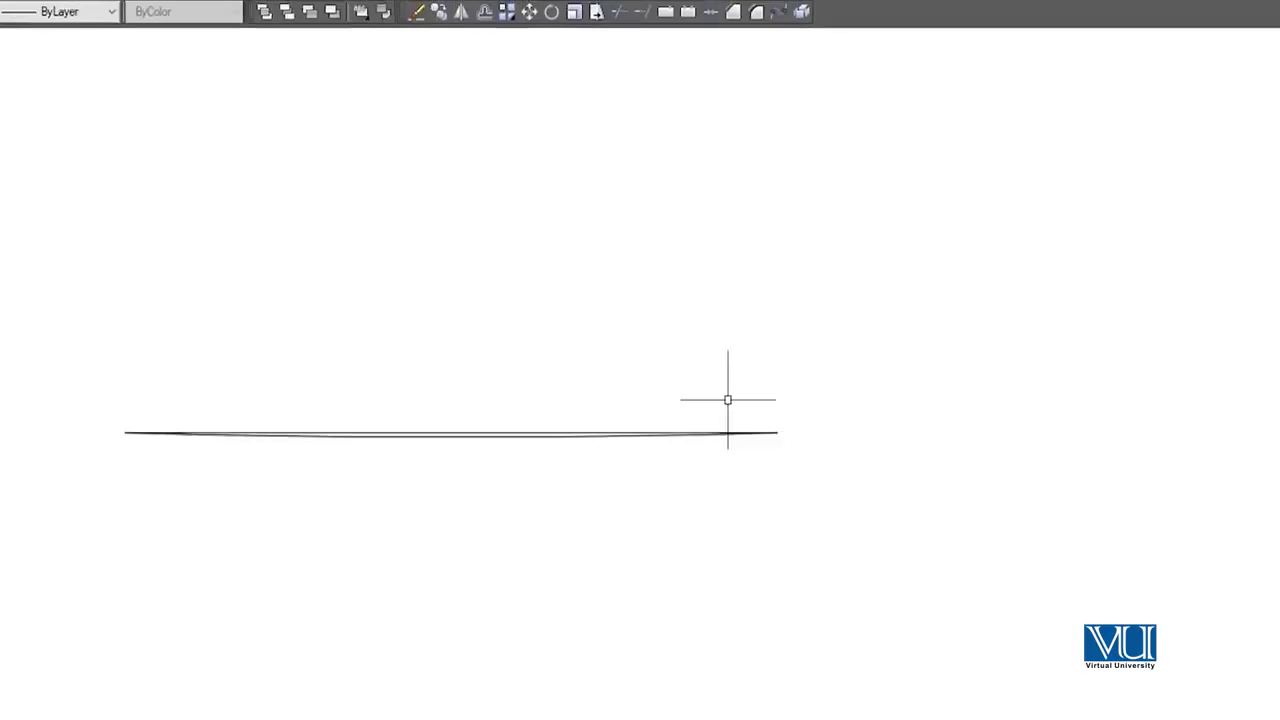
# Step: Zoom in and out around the horizontal line to inspect the shallow radius-30 arc
pyautogui.scroll(4, 517, 357)
pyautogui.scroll(2, 507, 386)
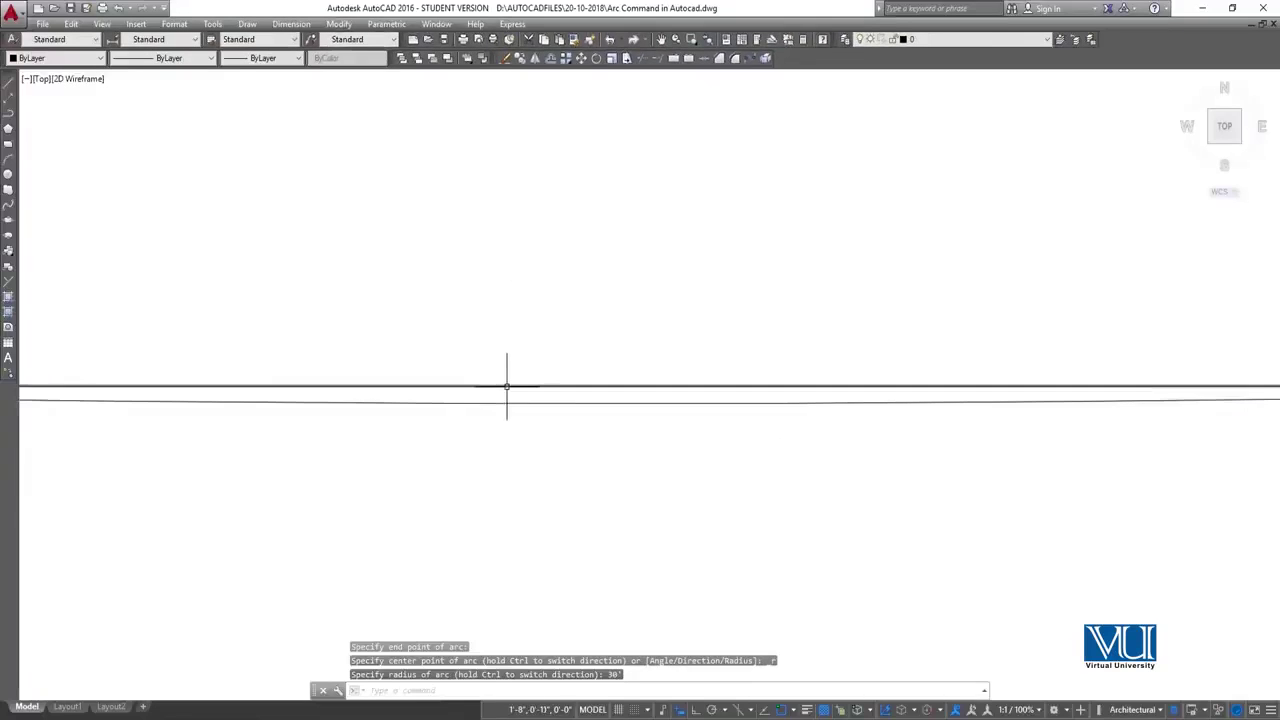
pyautogui.scroll(1, 507, 386)
pyautogui.scroll(-1, 507, 386)
pyautogui.scroll(2, 507, 386)
pyautogui.scroll(1, 507, 386)
pyautogui.scroll(-3, 507, 386)
pyautogui.scroll(-4, 507, 386)
pyautogui.scroll(2, 507, 386)
pyautogui.scroll(5, 507, 386)
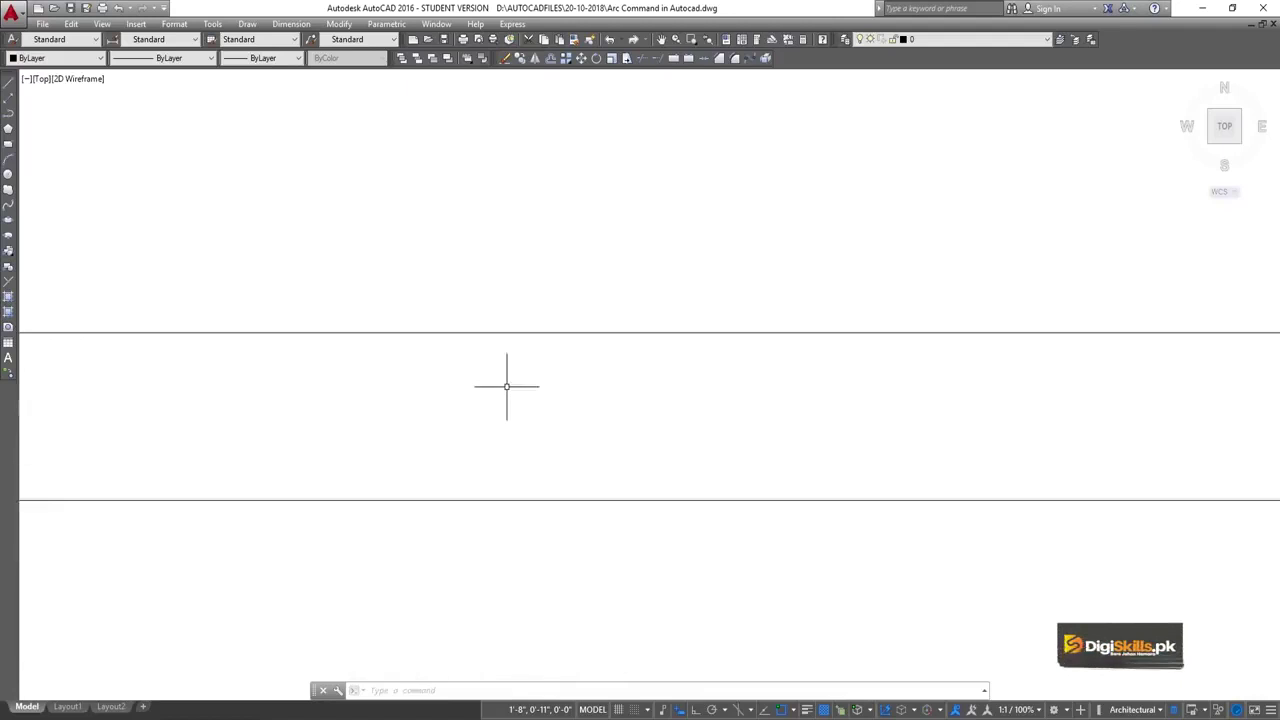
pyautogui.scroll(-2, 527, 274)
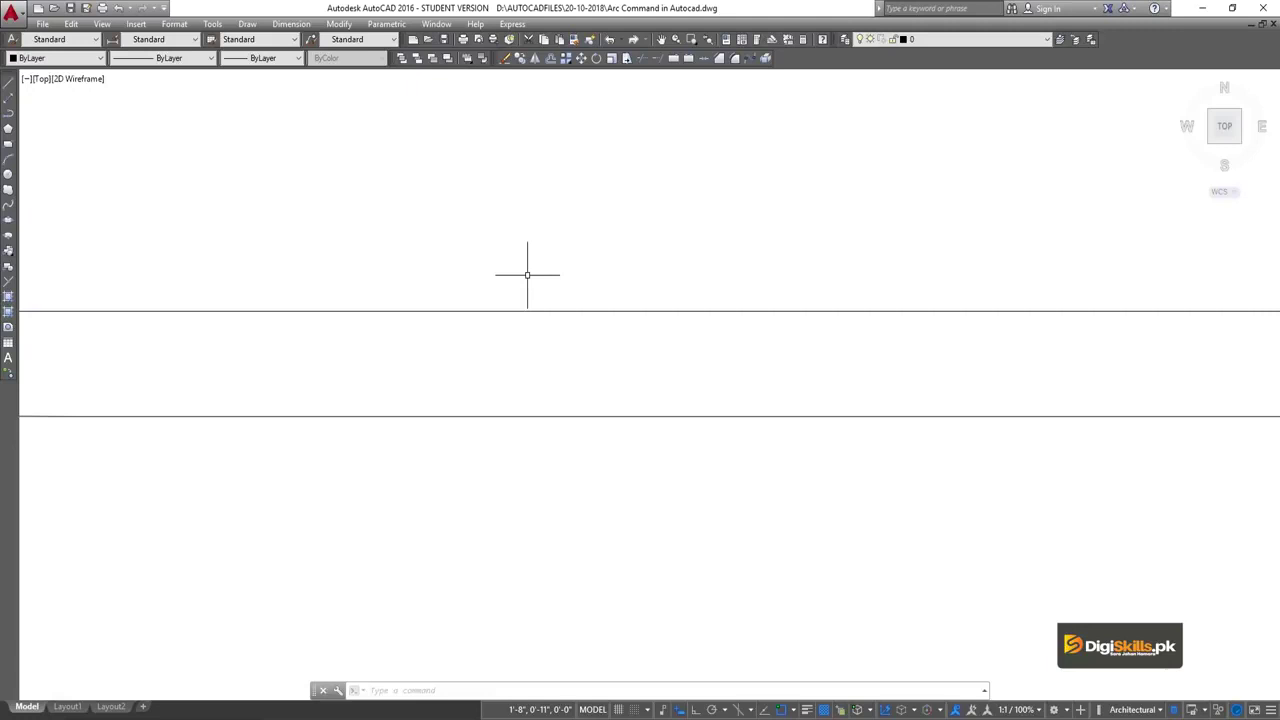
pyautogui.scroll(-4, 527, 274)
pyautogui.scroll(-5, 526, 271)
pyautogui.scroll(5, 534, 280)
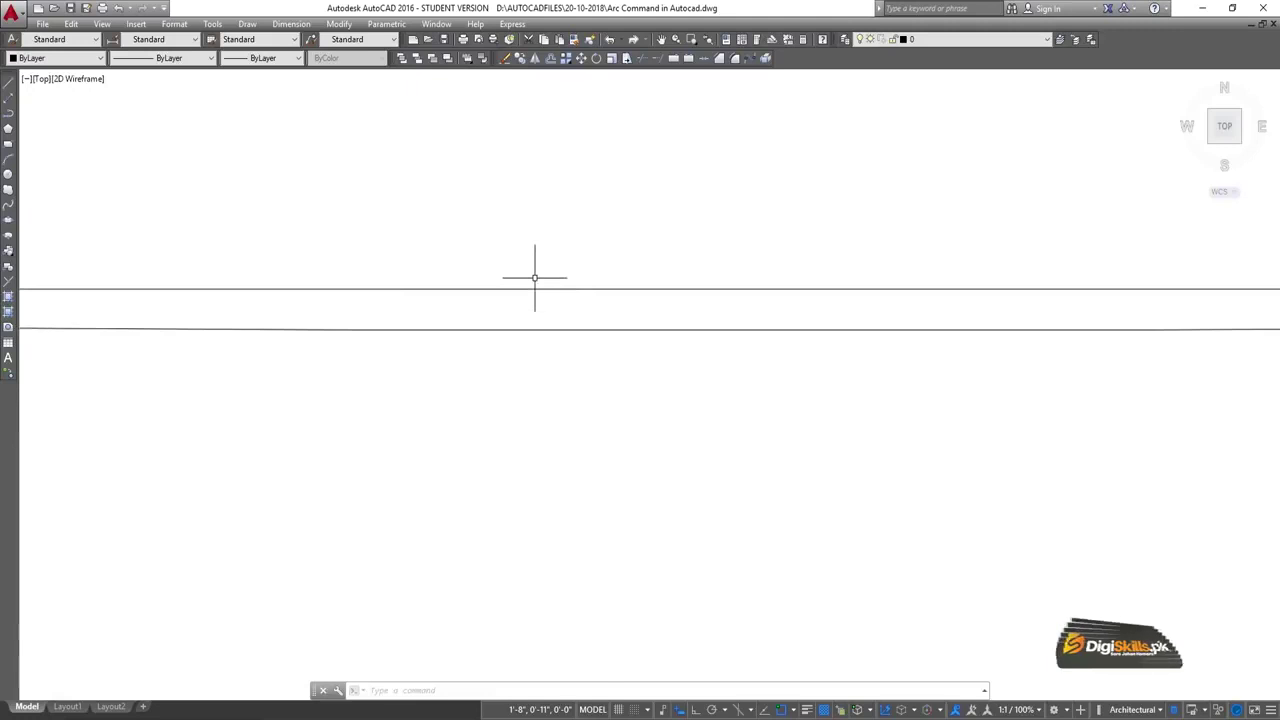
# Step: Drag a selection window, then undo twice to remove the zoom and the radius-30 arc
pyautogui.click(535, 279)
pyautogui.click(482, 305)
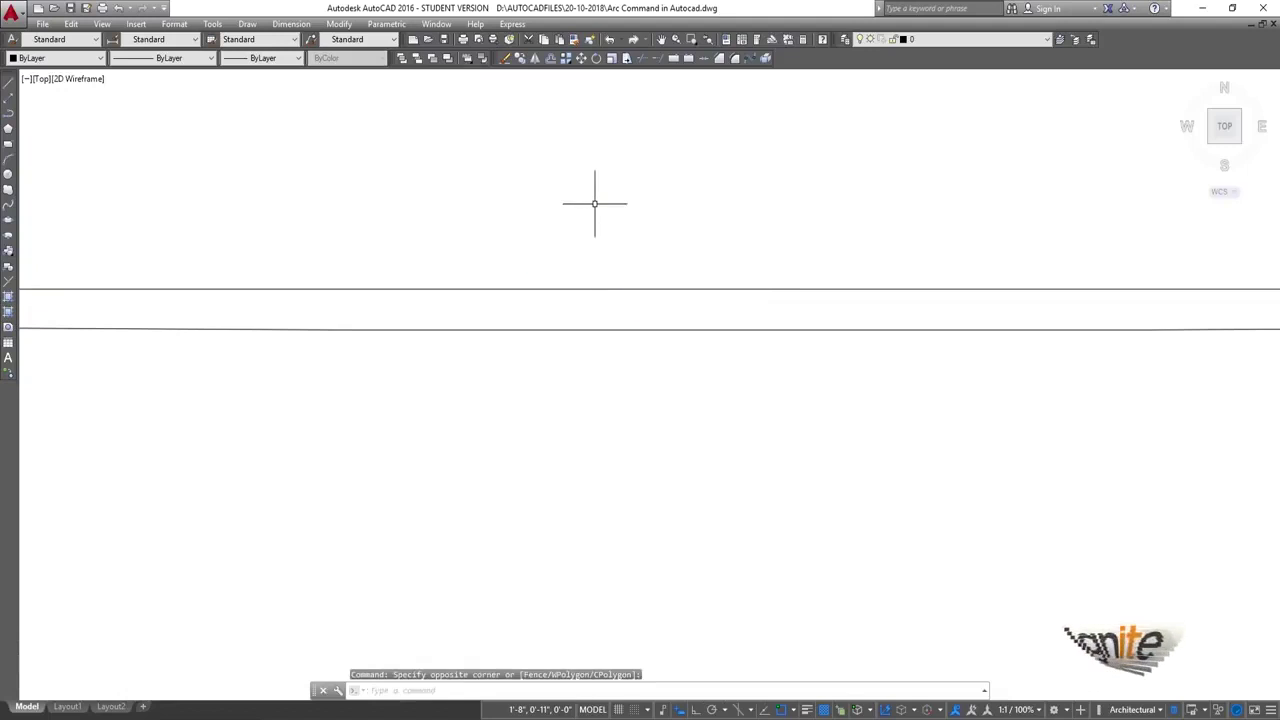
pyautogui.hotkey('ctrl', 'z')
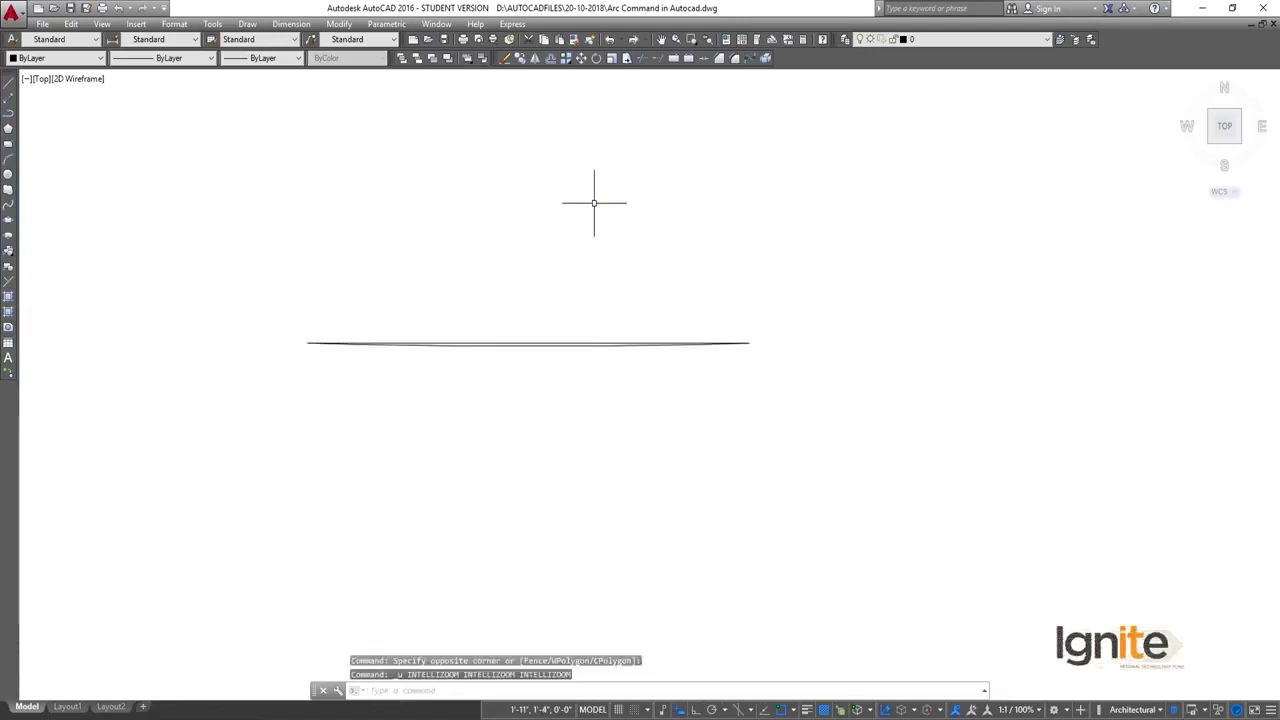
pyautogui.hotkey('ctrl', 'z')
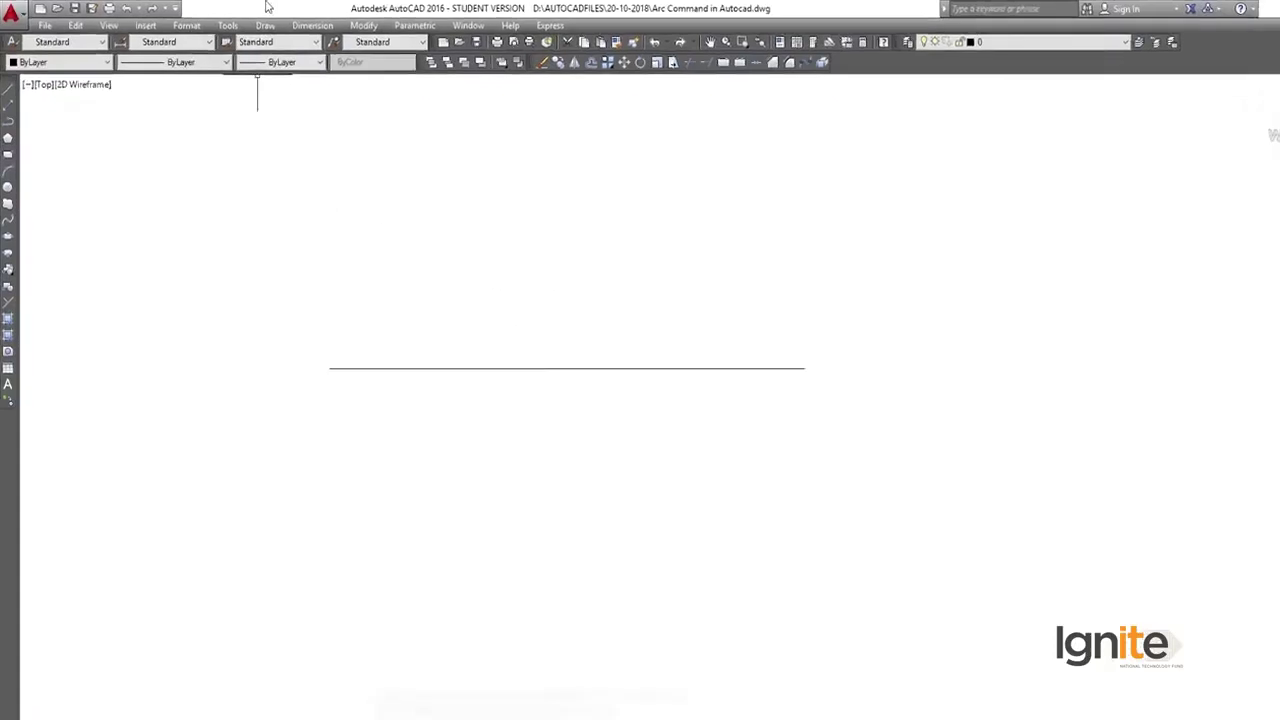
# Step: Draw a Center, Start, End arc centred on the line's midpoint, from its left end to its right end
pyautogui.click(247, 24)
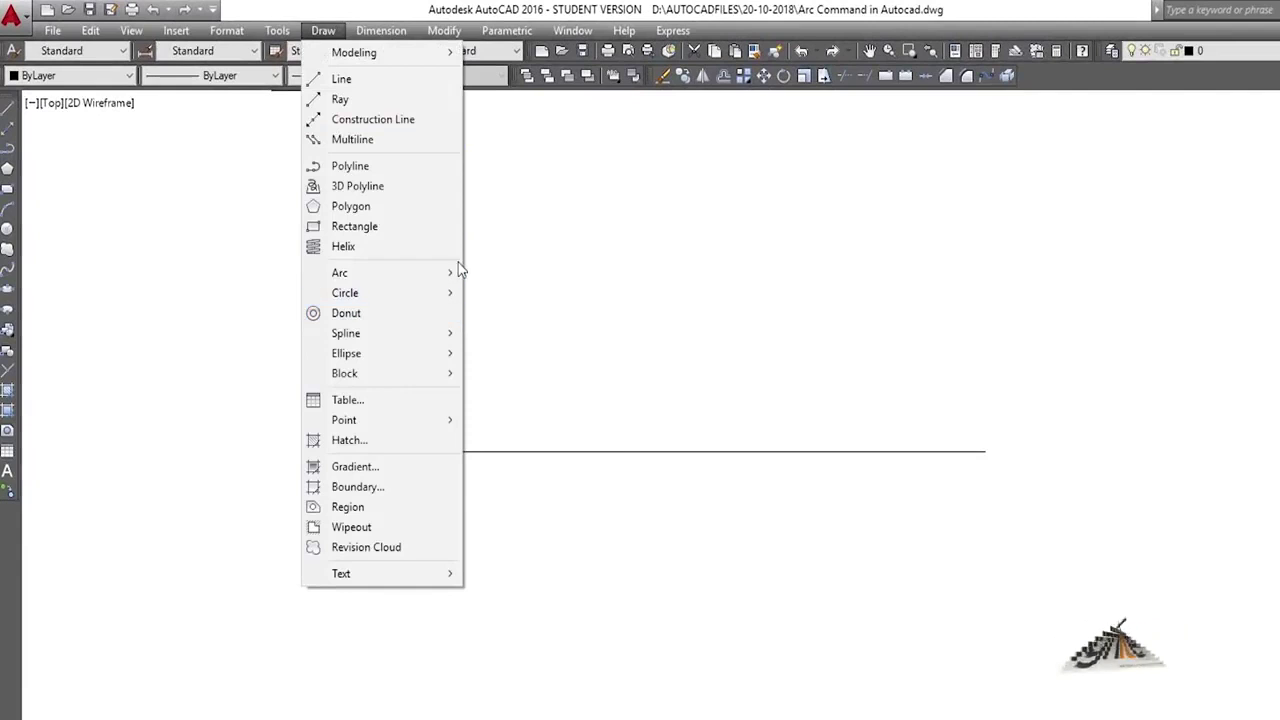
pyautogui.moveTo(340, 273)
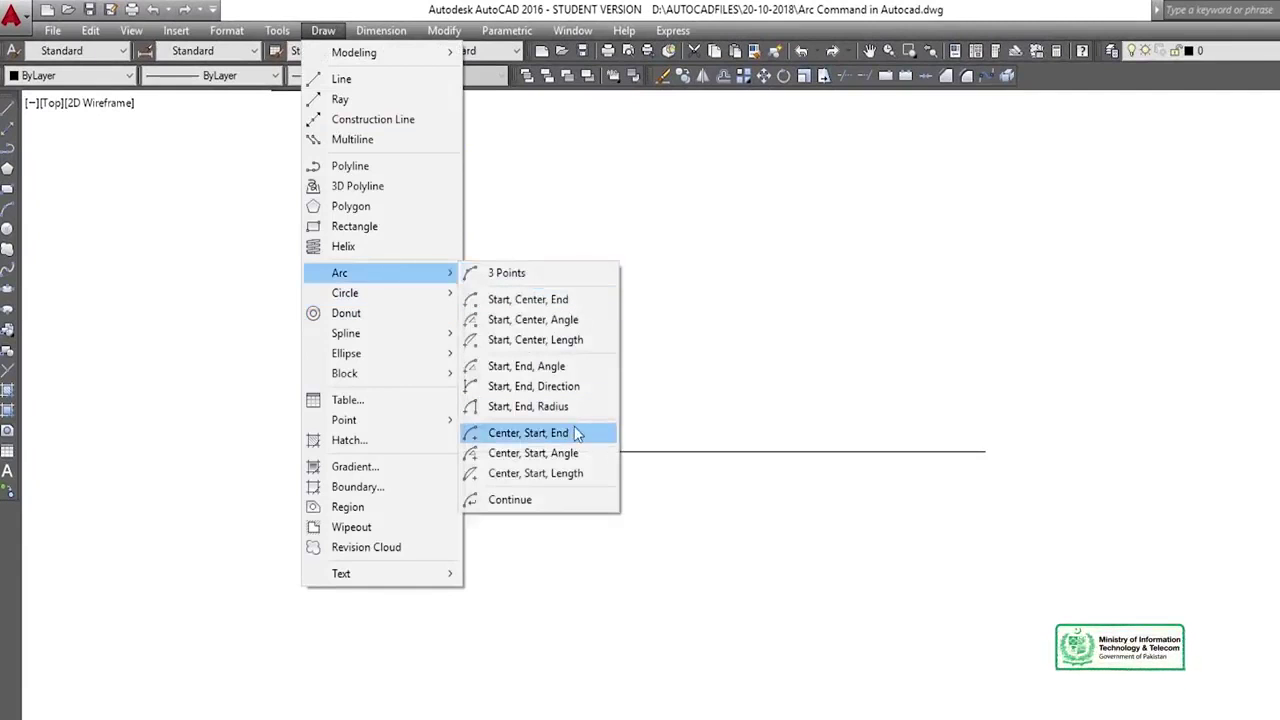
pyautogui.click(574, 433)
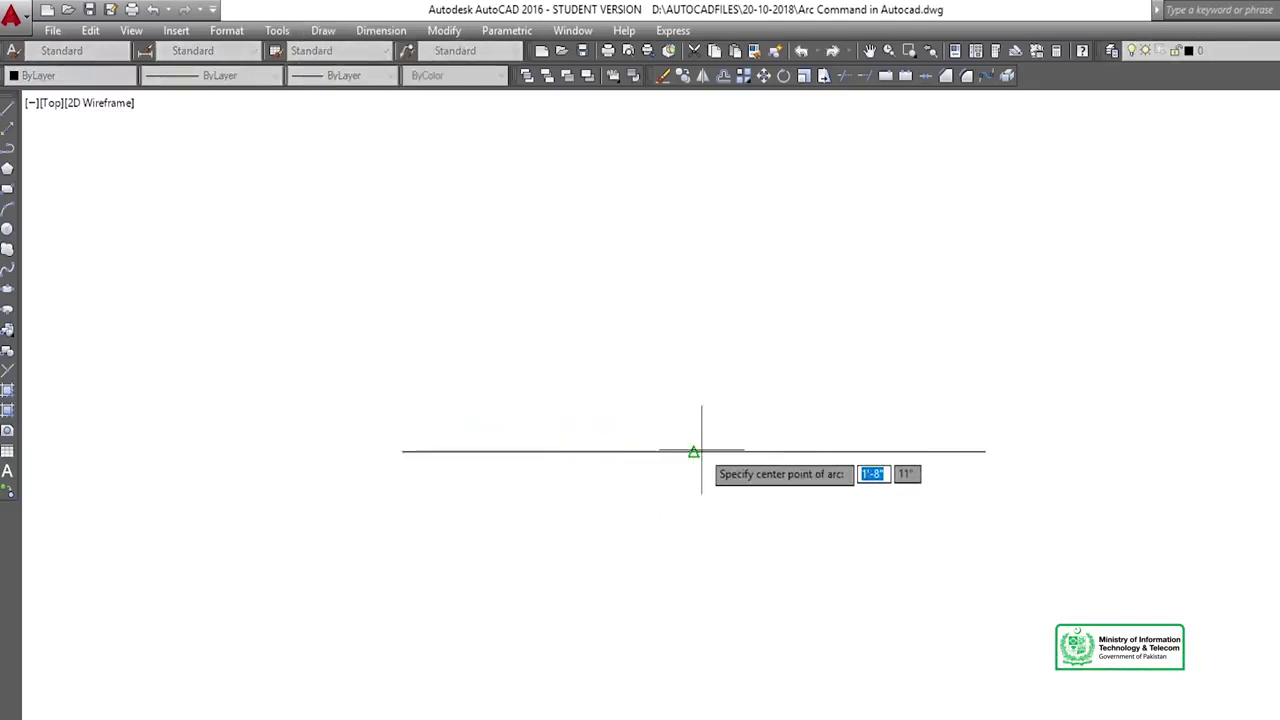
pyautogui.click(693, 451)
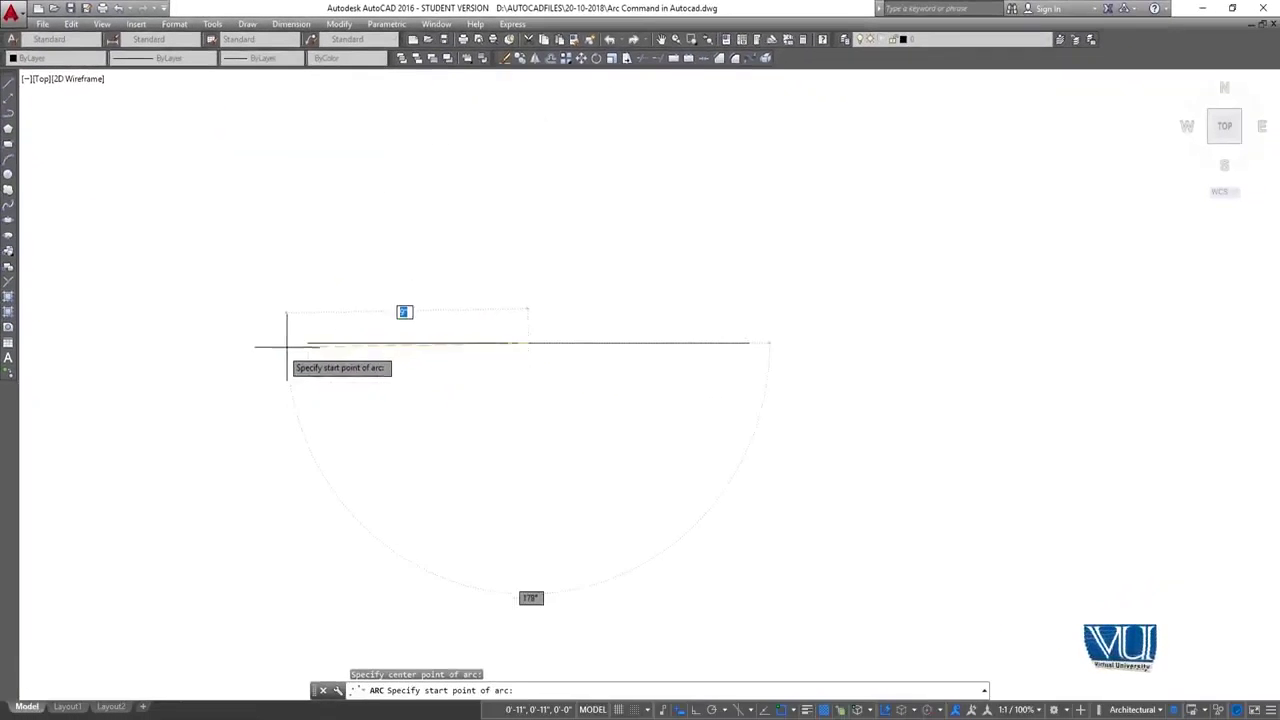
pyautogui.click(308, 342)
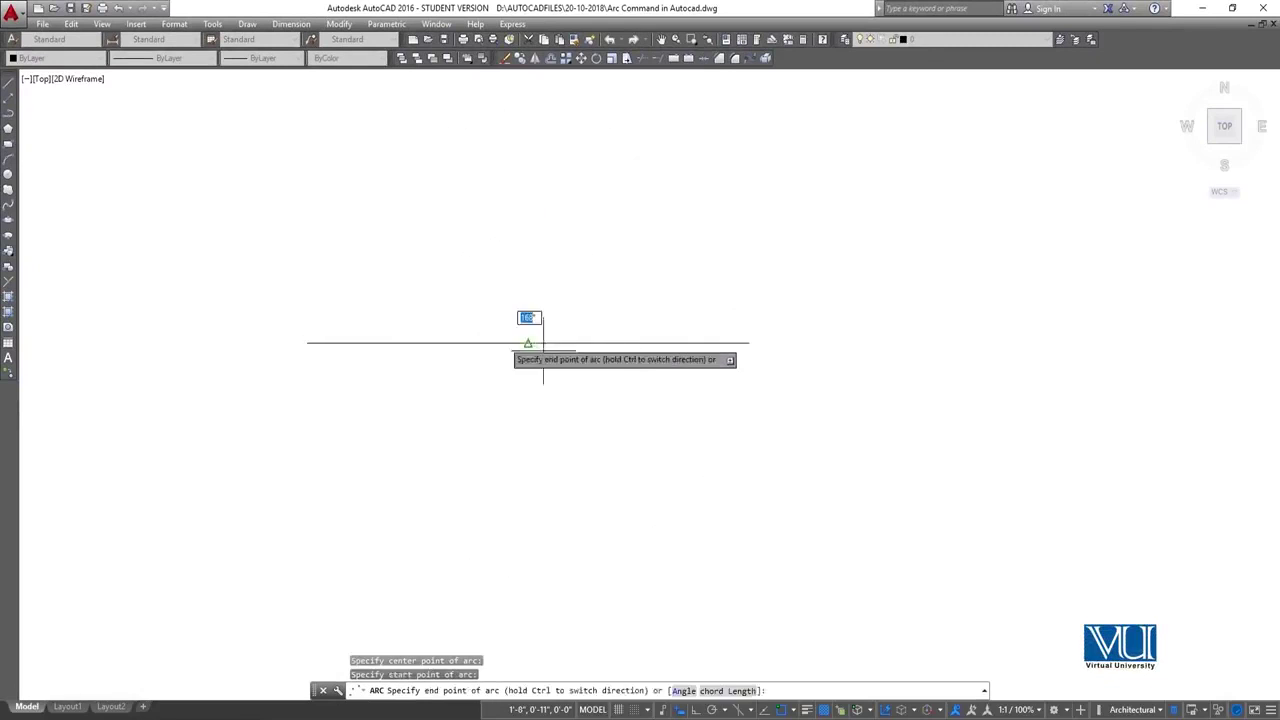
pyautogui.click(745, 344)
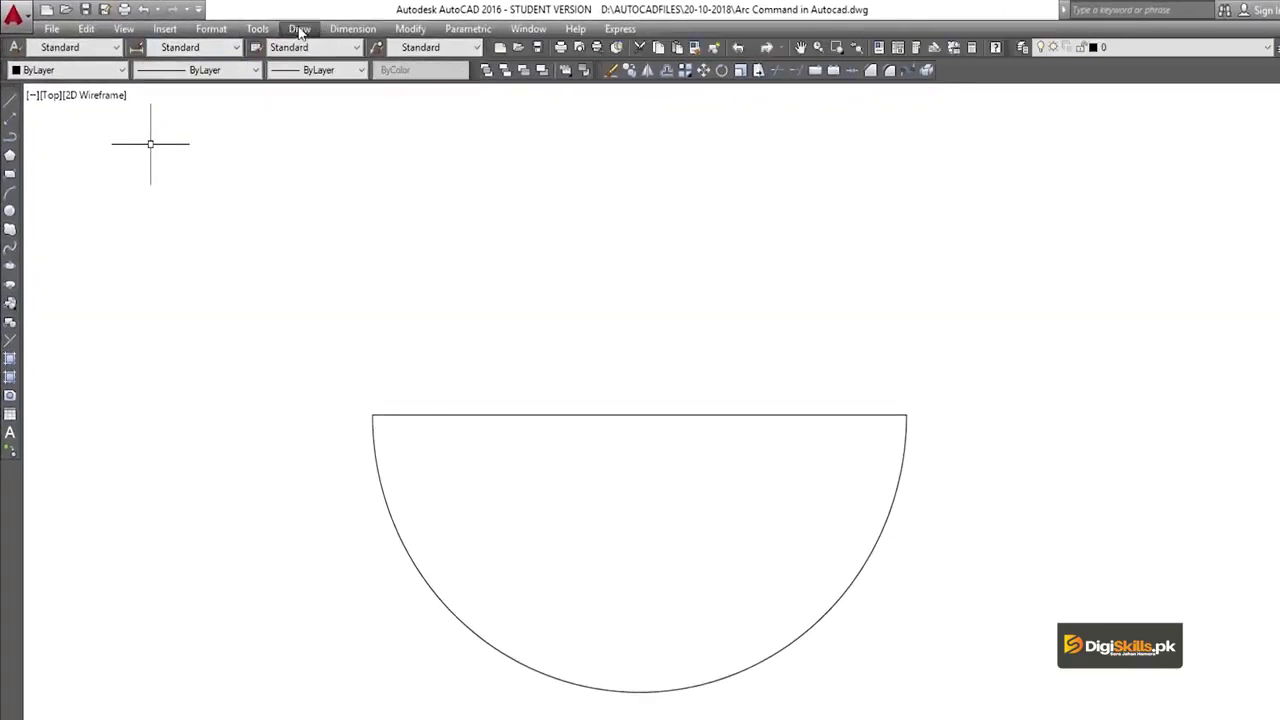
# Step: Start a Center, Start, Angle arc, cancel it, then crossing-select the half-circle arc
pyautogui.click(300, 30)
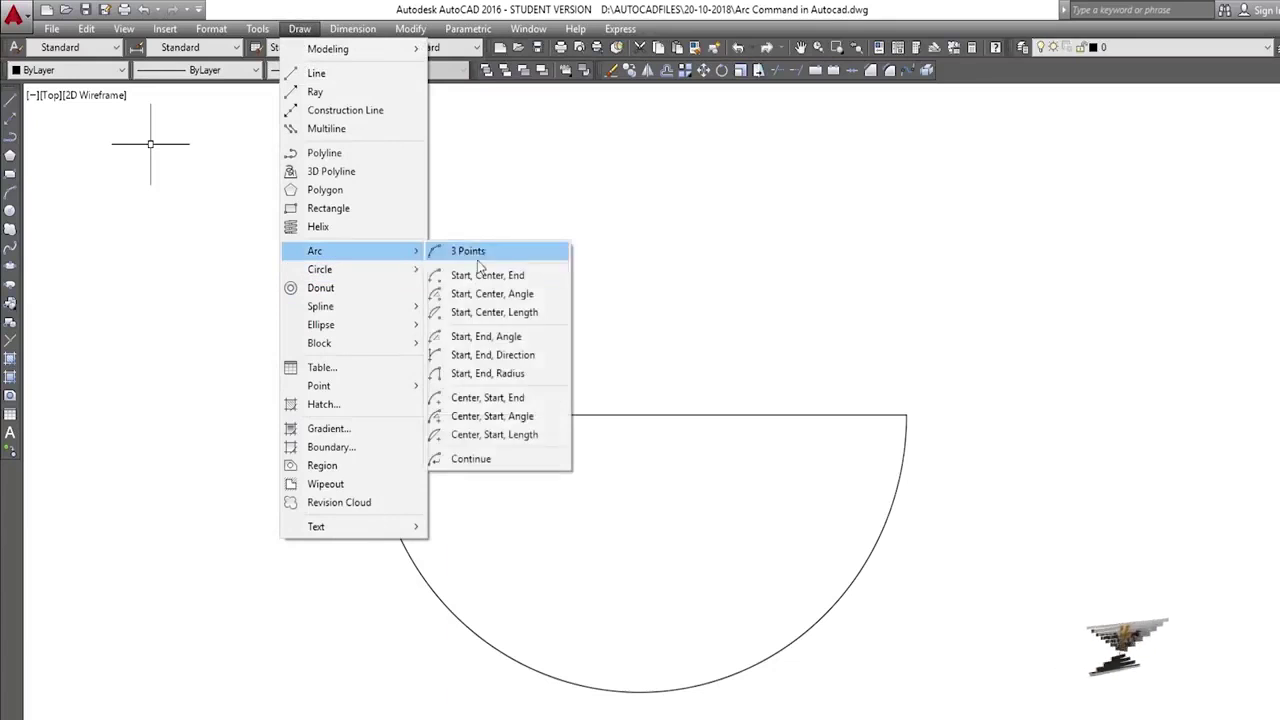
pyautogui.click(514, 418)
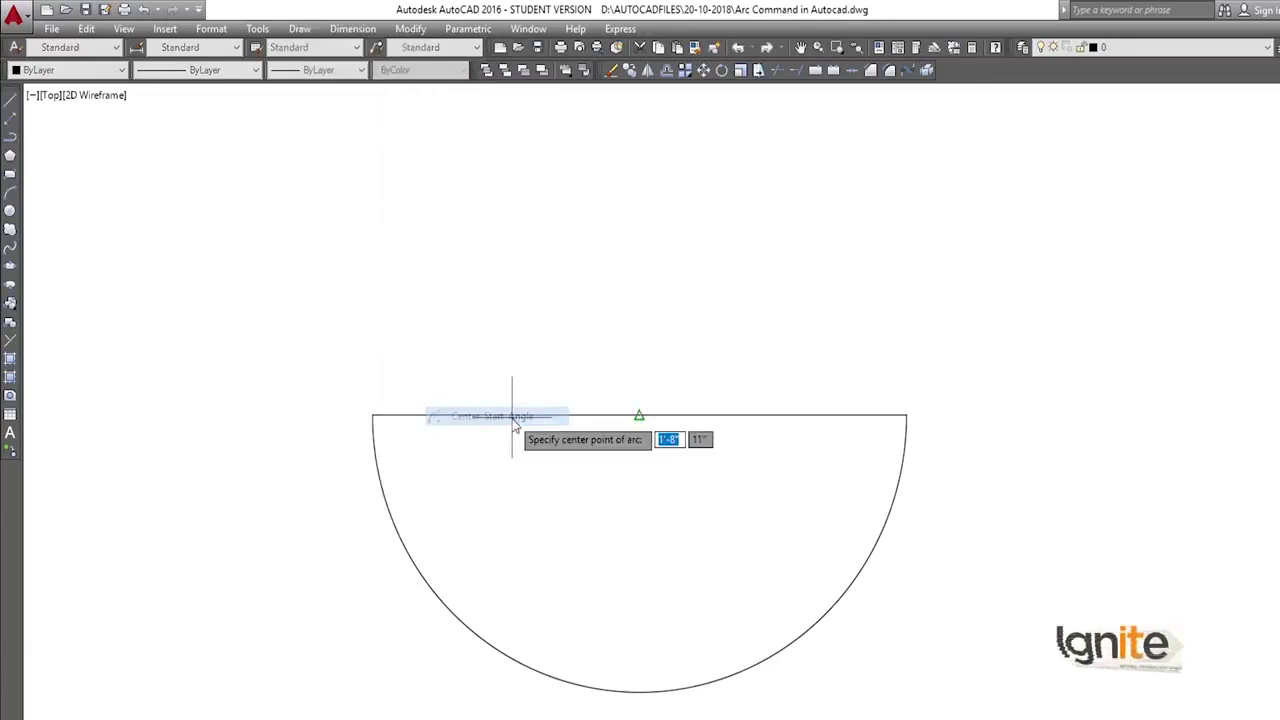
pyautogui.click(639, 415)
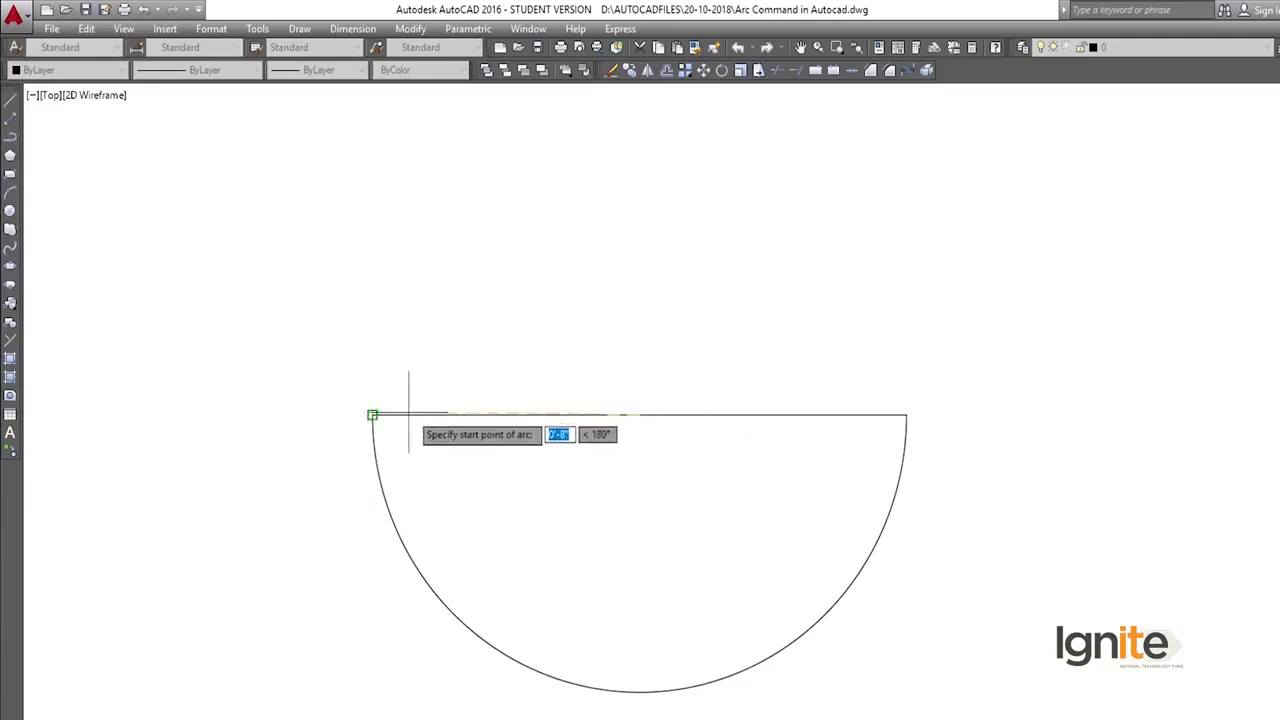
pyautogui.click(372, 415)
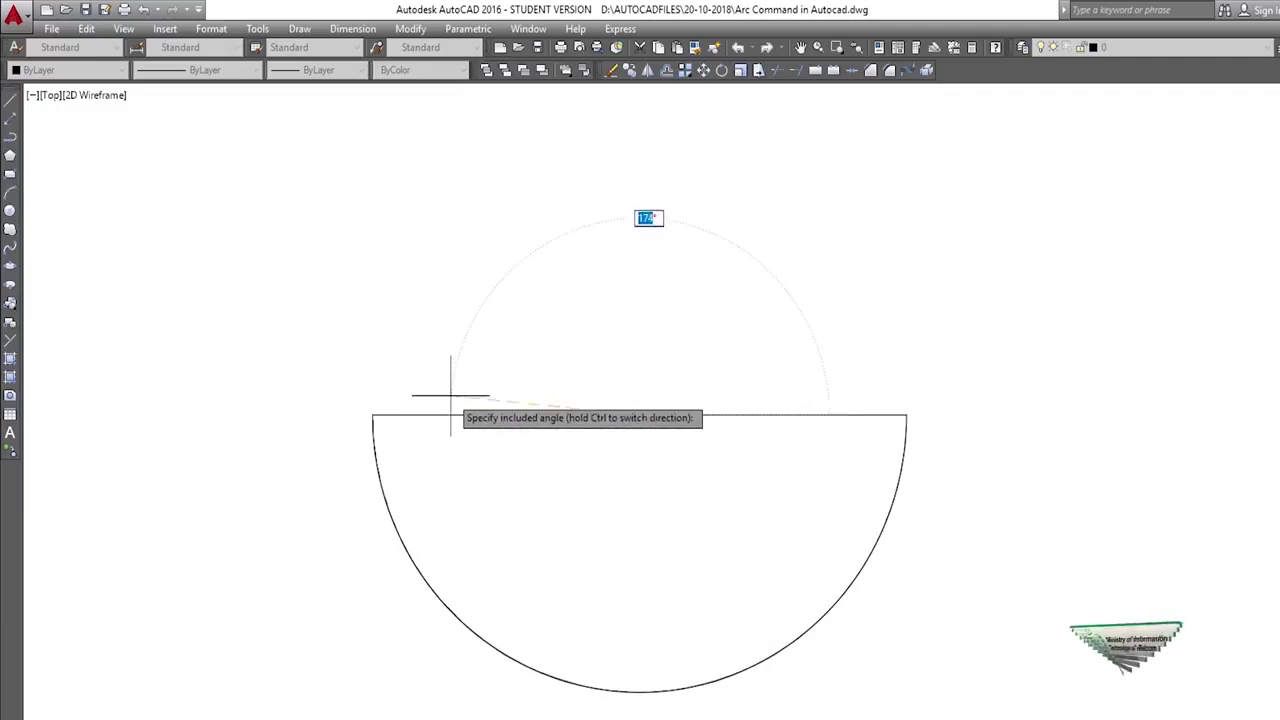
pyautogui.press('Escape')
pyautogui.click(423, 434)
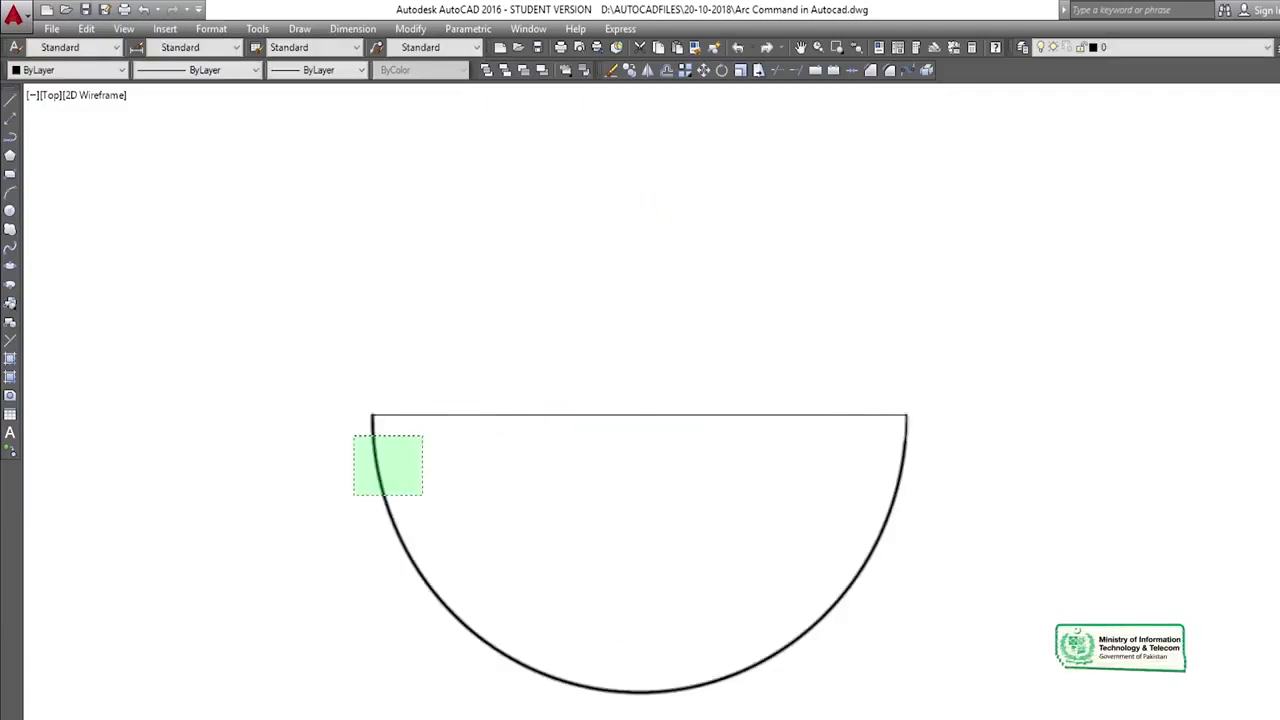
pyautogui.click(348, 497)
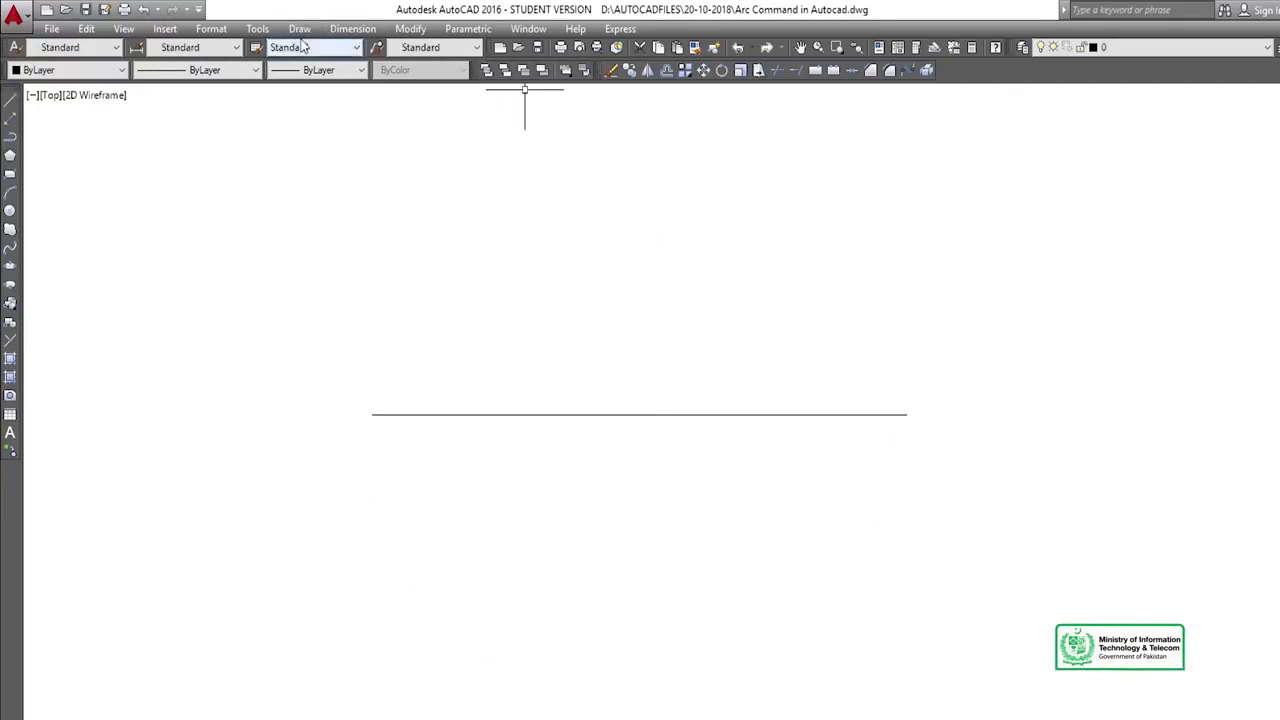
# Step: Draw a Center, Start, Angle arc centred on the line's midpoint, starting at its left end
pyautogui.click(300, 30)
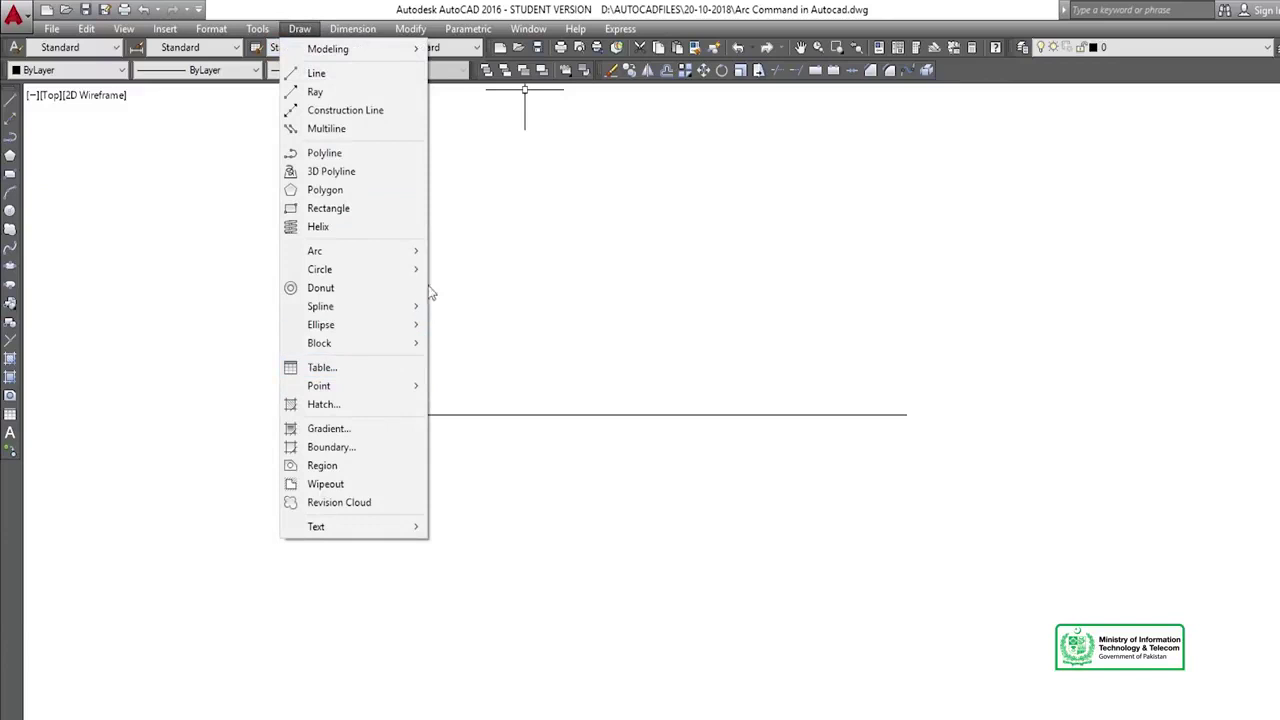
pyautogui.moveTo(315, 251)
pyautogui.click(511, 416)
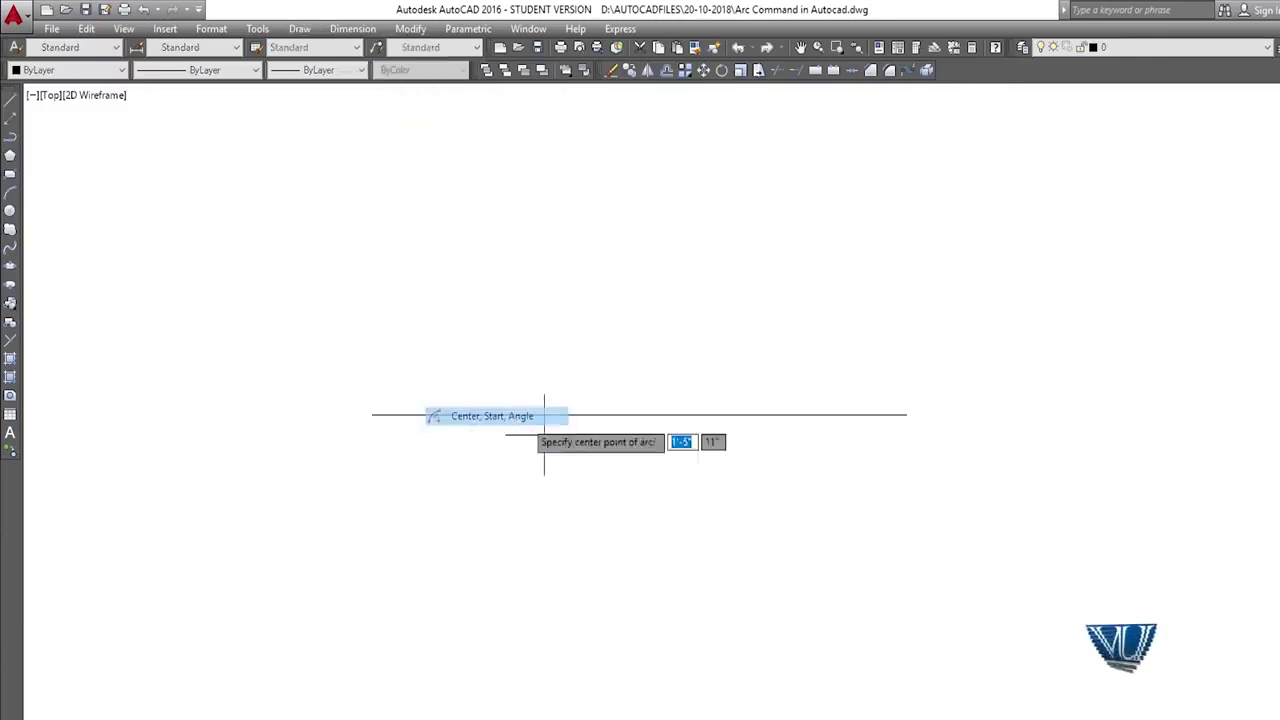
pyautogui.click(637, 414)
pyautogui.click(372, 414)
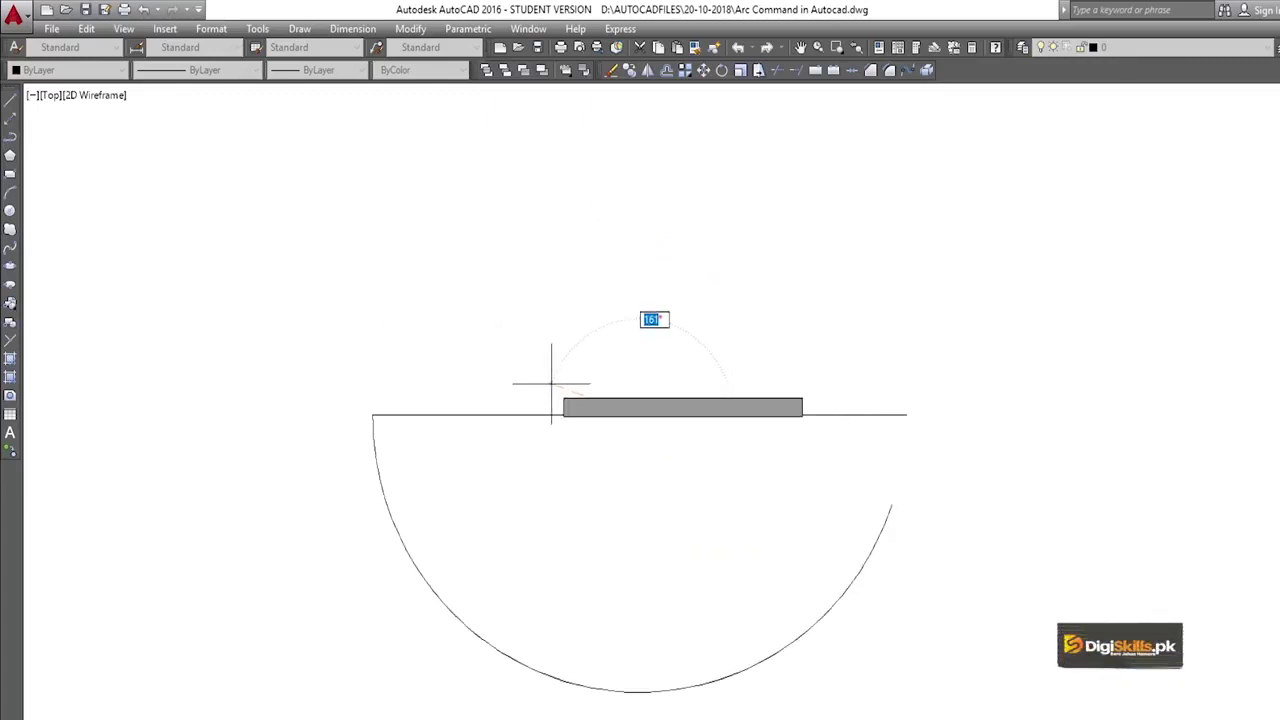
pyautogui.press('Escape')
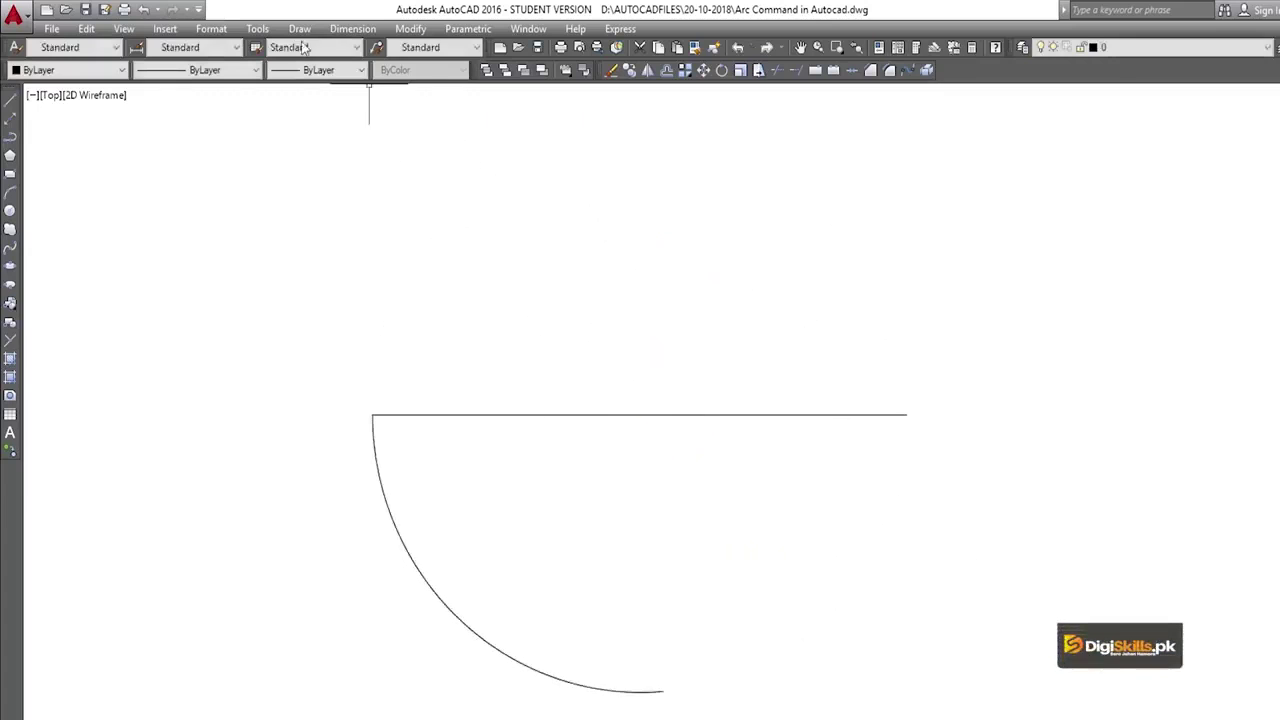
pyautogui.click(299, 28)
pyautogui.moveTo(350, 251)
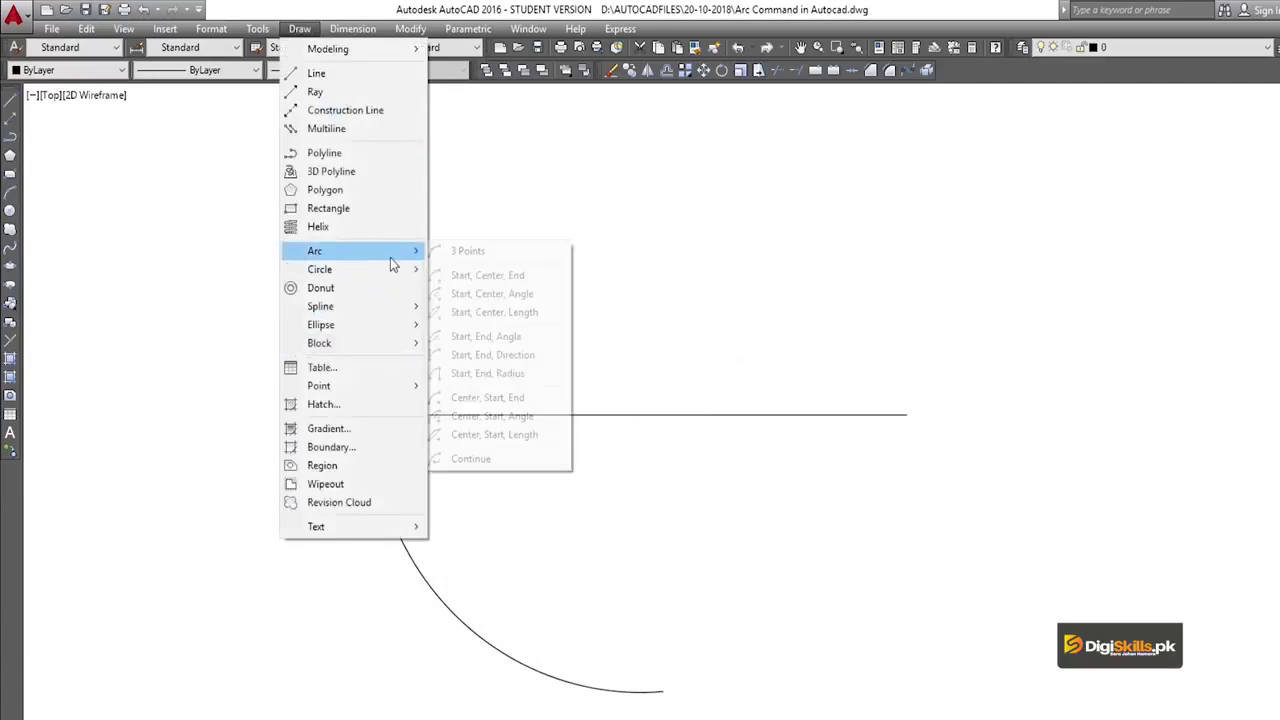
pyautogui.click(587, 157)
pyautogui.click(591, 149)
pyautogui.click(500, 215)
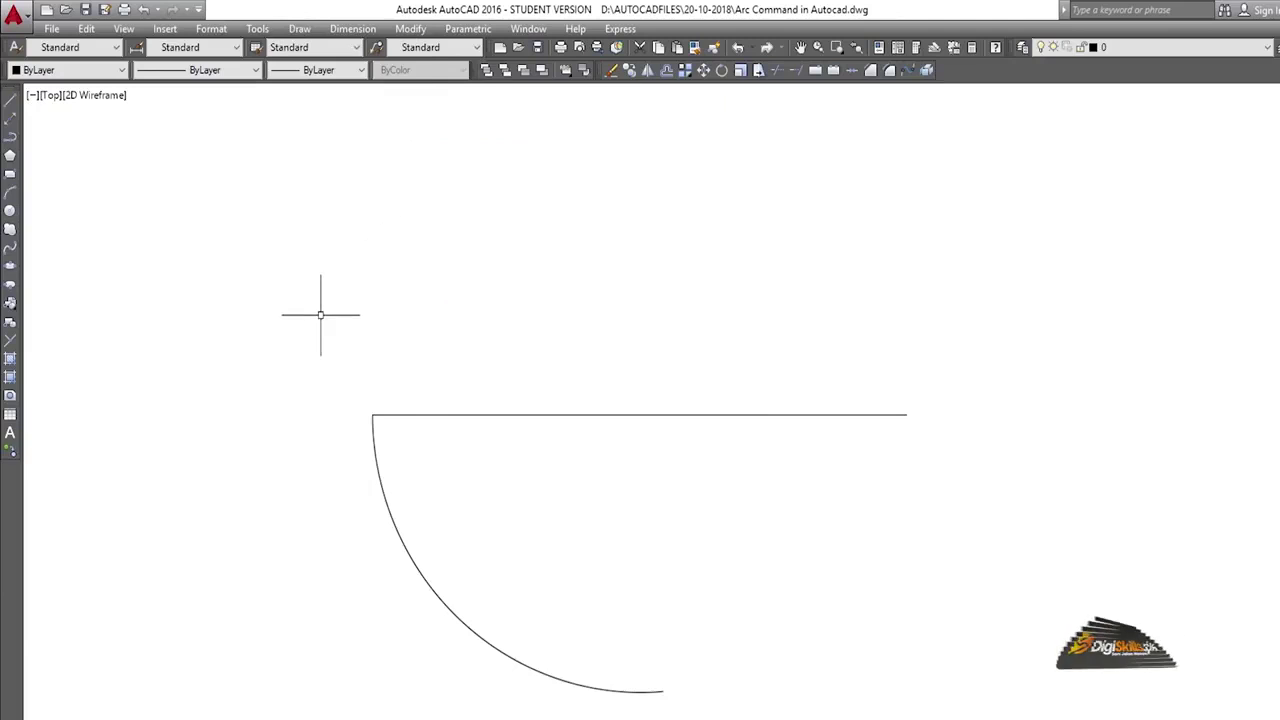
pyautogui.click(299, 28)
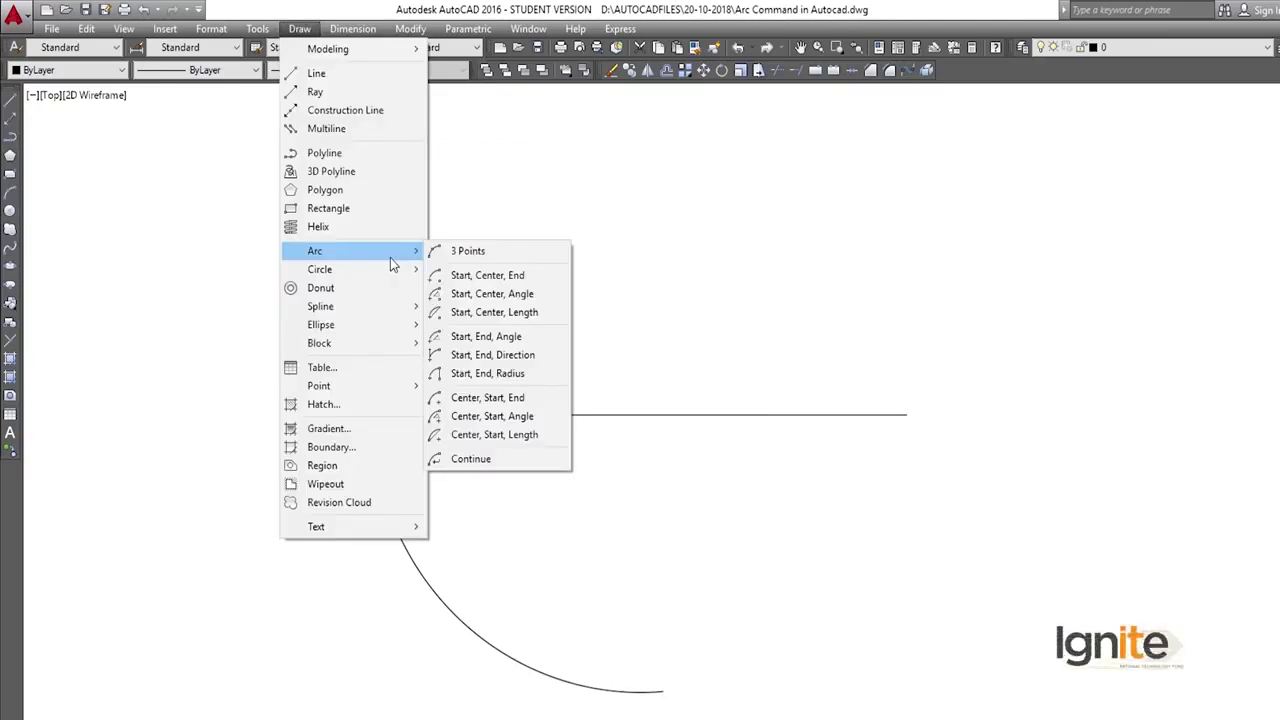
pyautogui.click(40, 326)
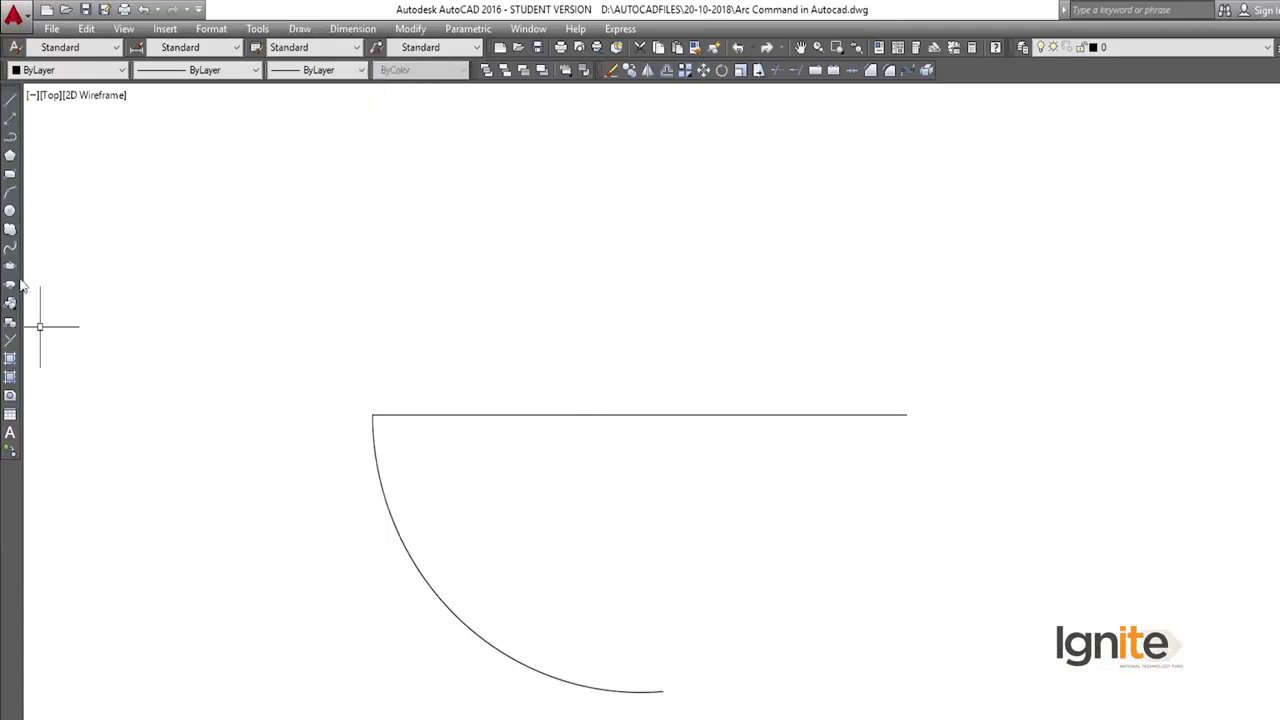
pyautogui.click(298, 30)
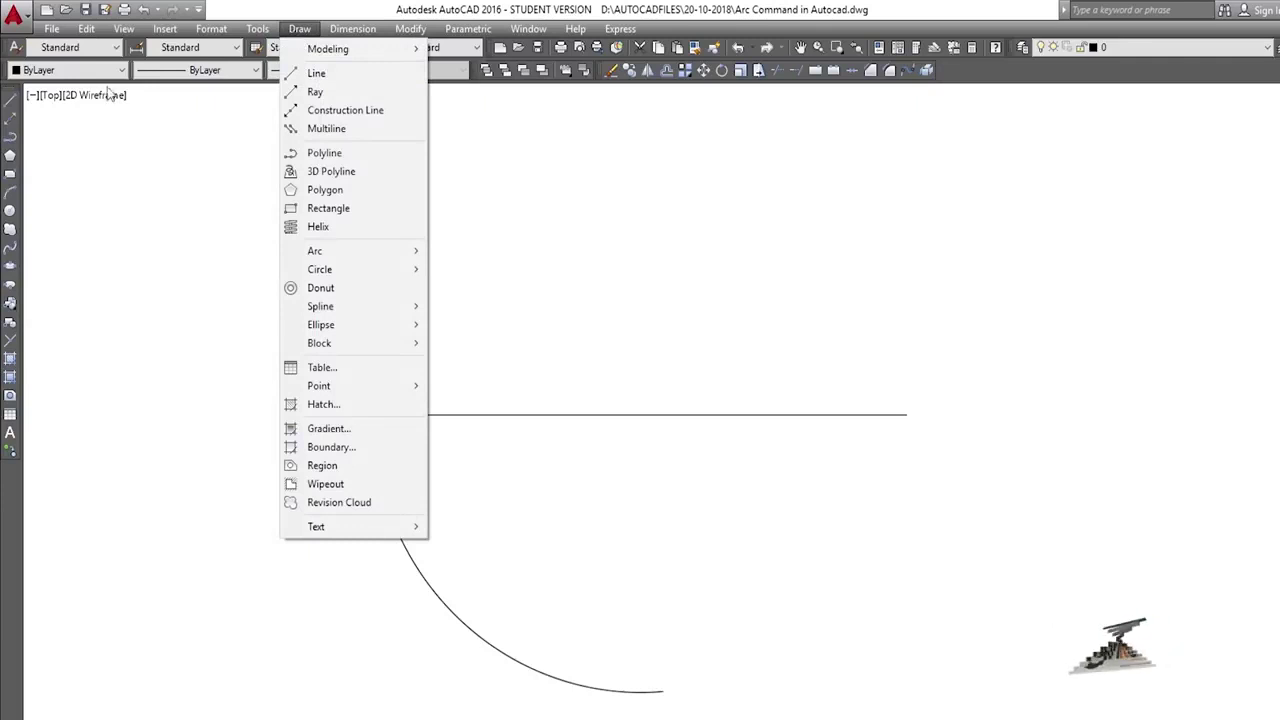
pyautogui.click(12, 177)
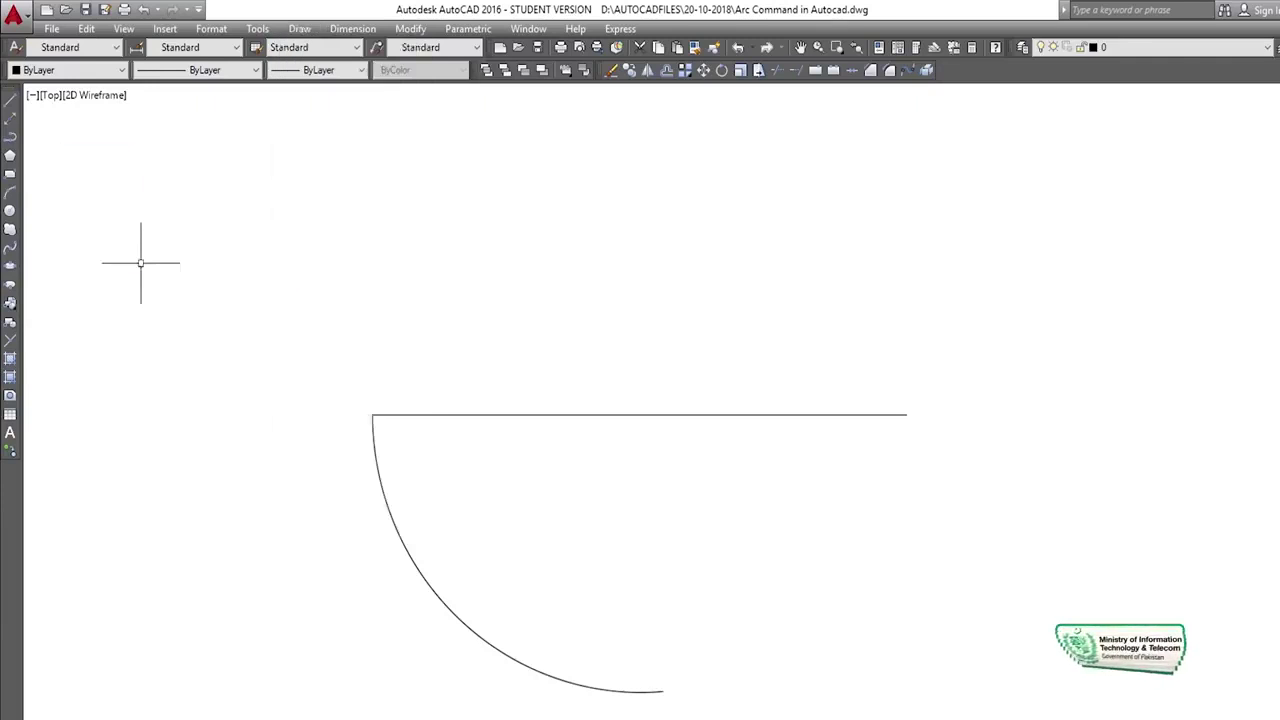
pyautogui.click(296, 29)
pyautogui.moveTo(350, 251)
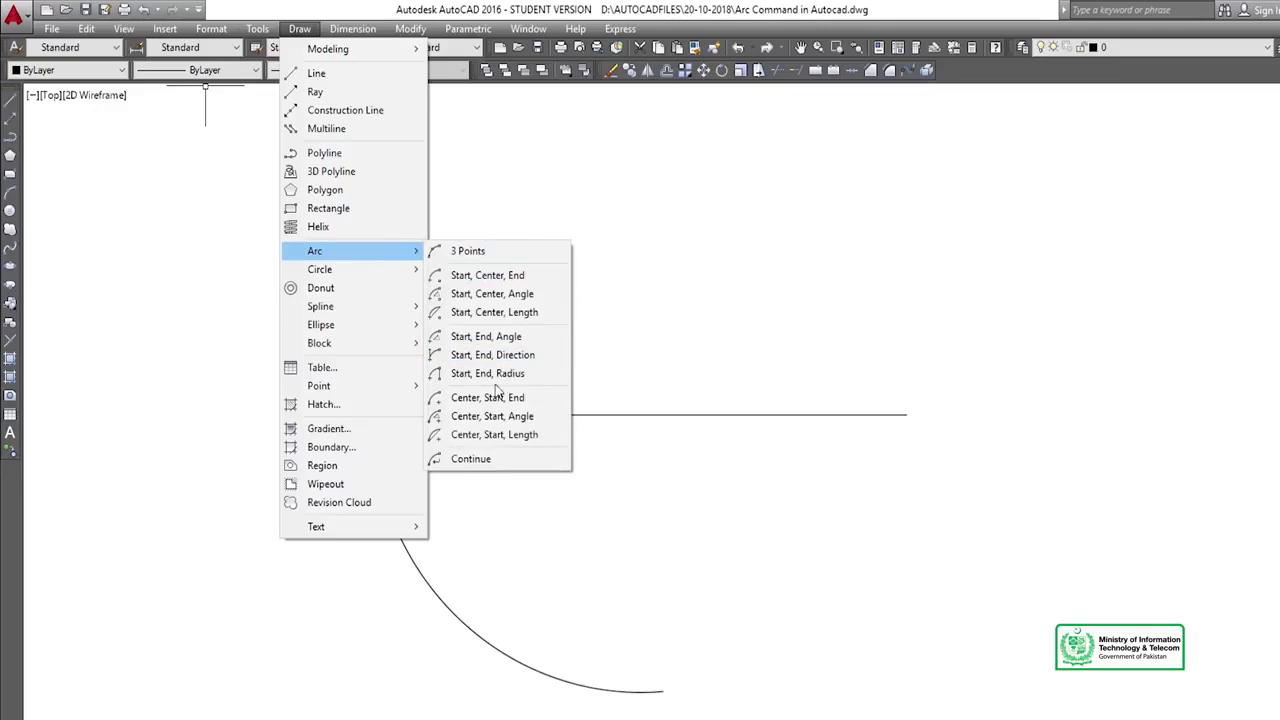